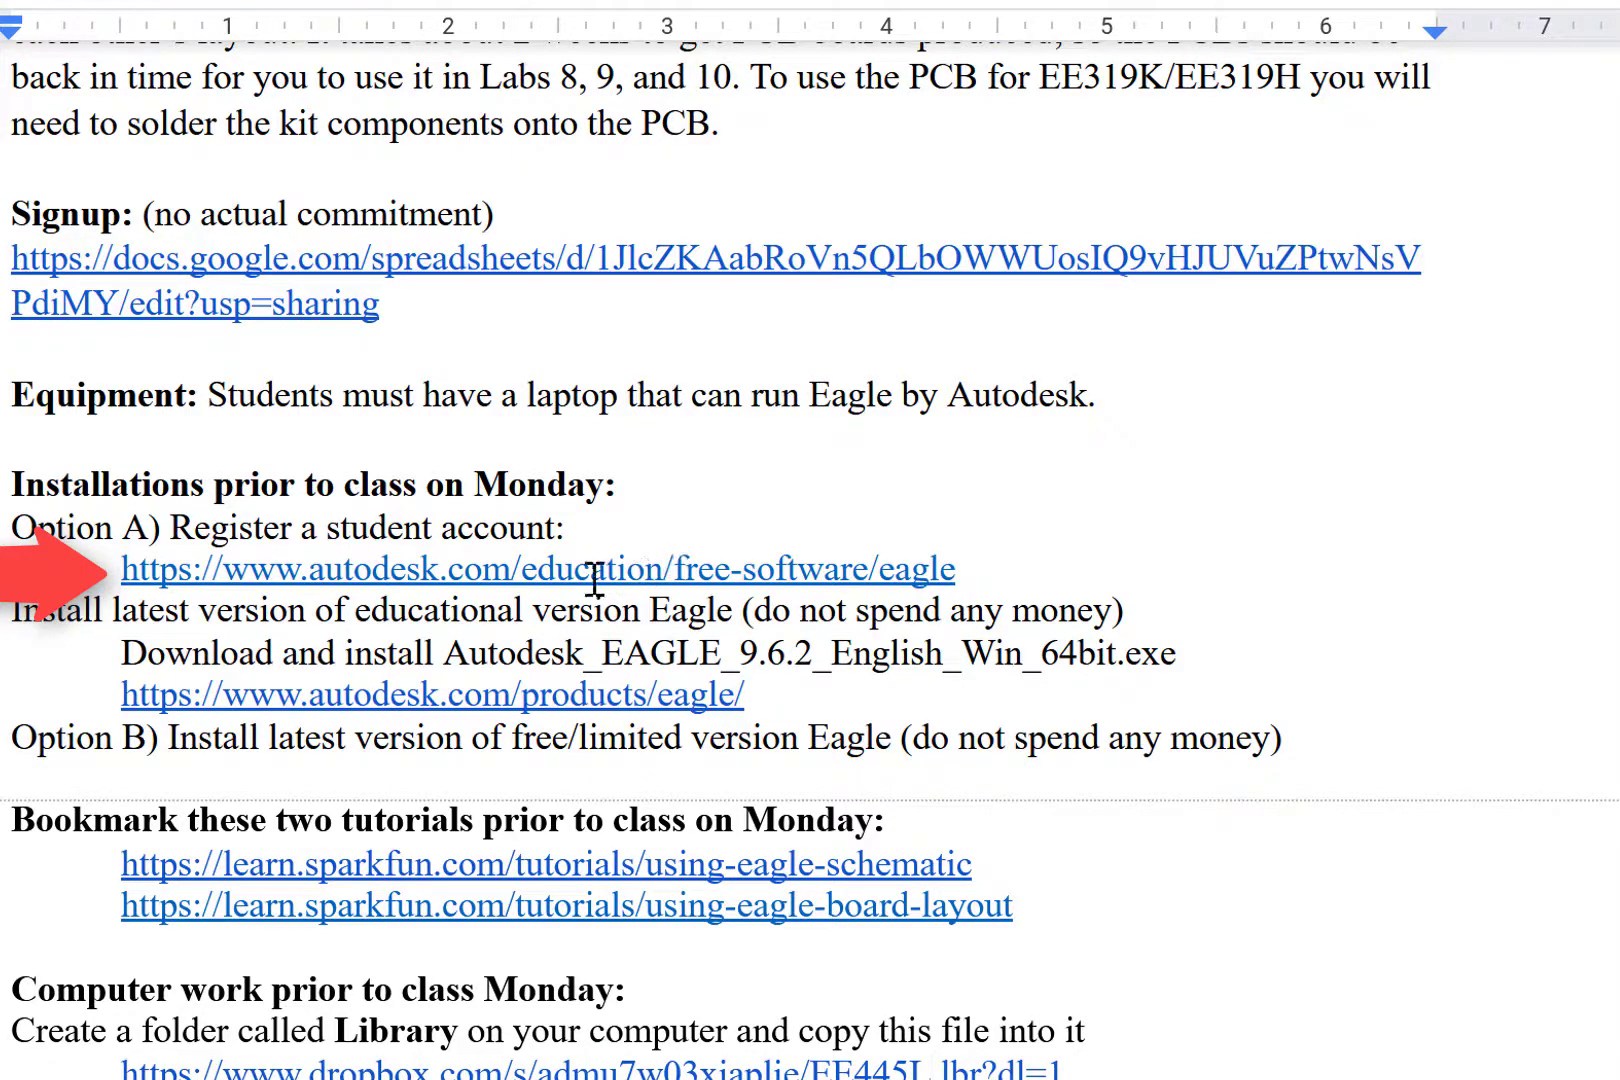
# Follow the autodesk.com/education/free-software/eagle link from the class notes into a new browser tab
pyautogui.click(567, 570)
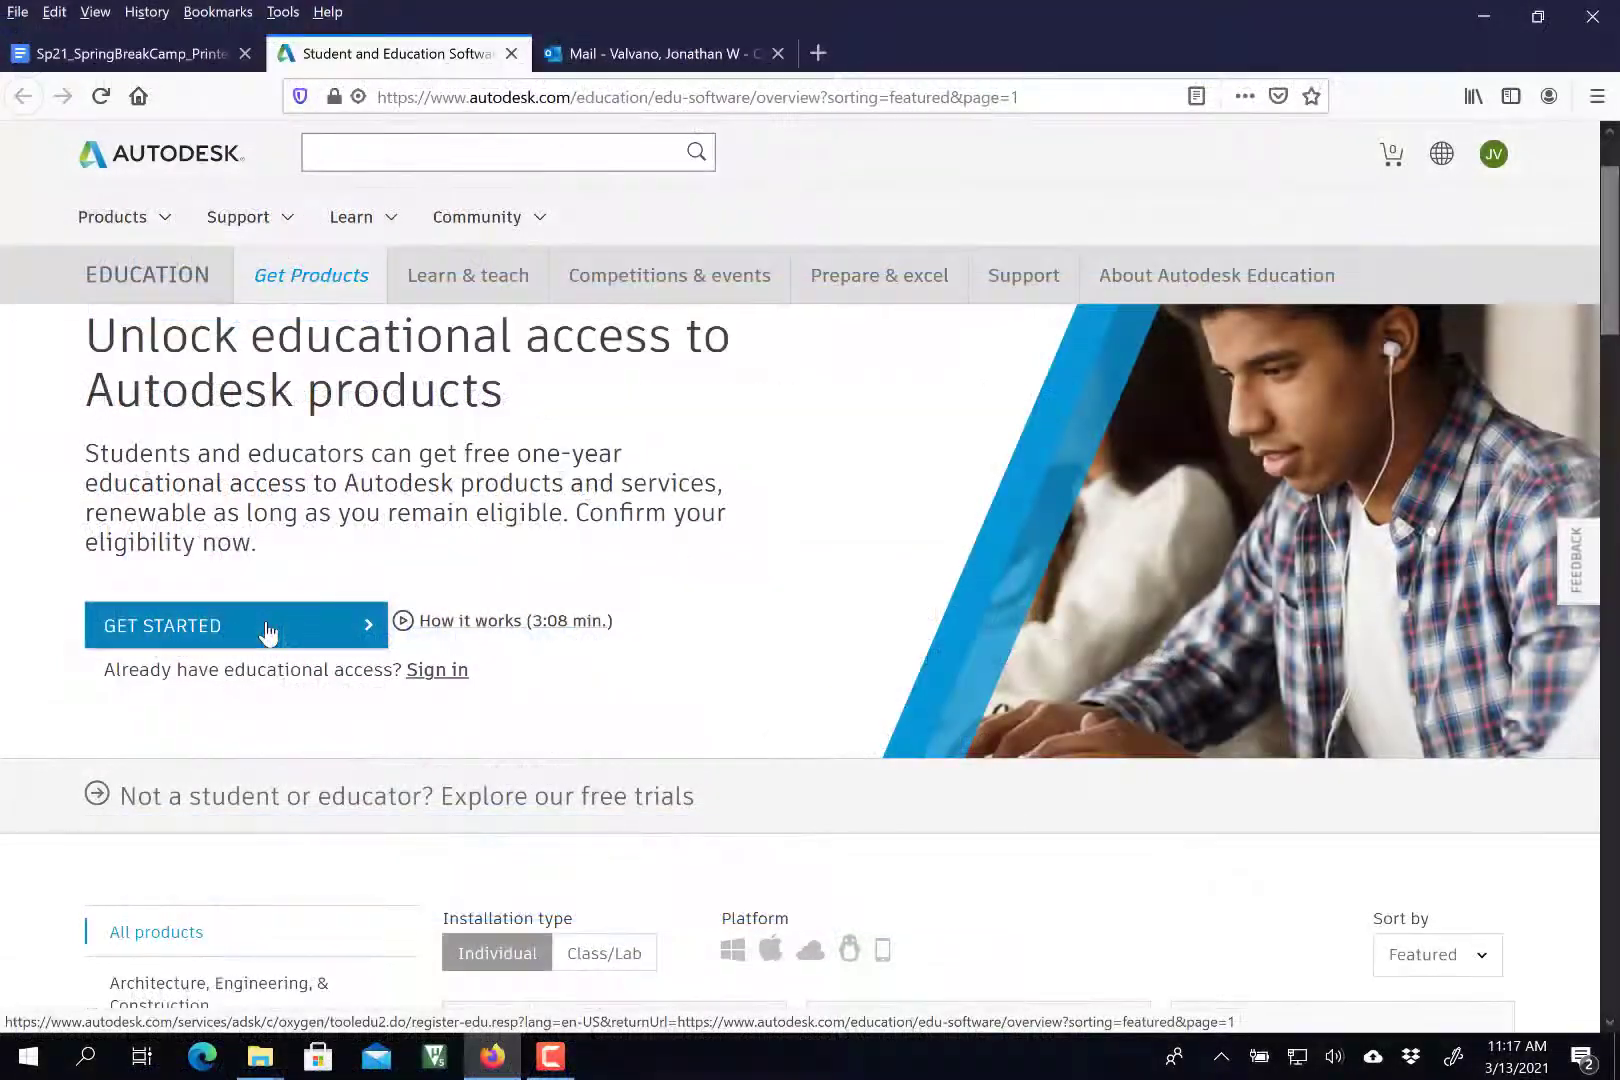
# Start the education application and choose United States, Student and University/Post-Secondary
pyautogui.click(267, 628)
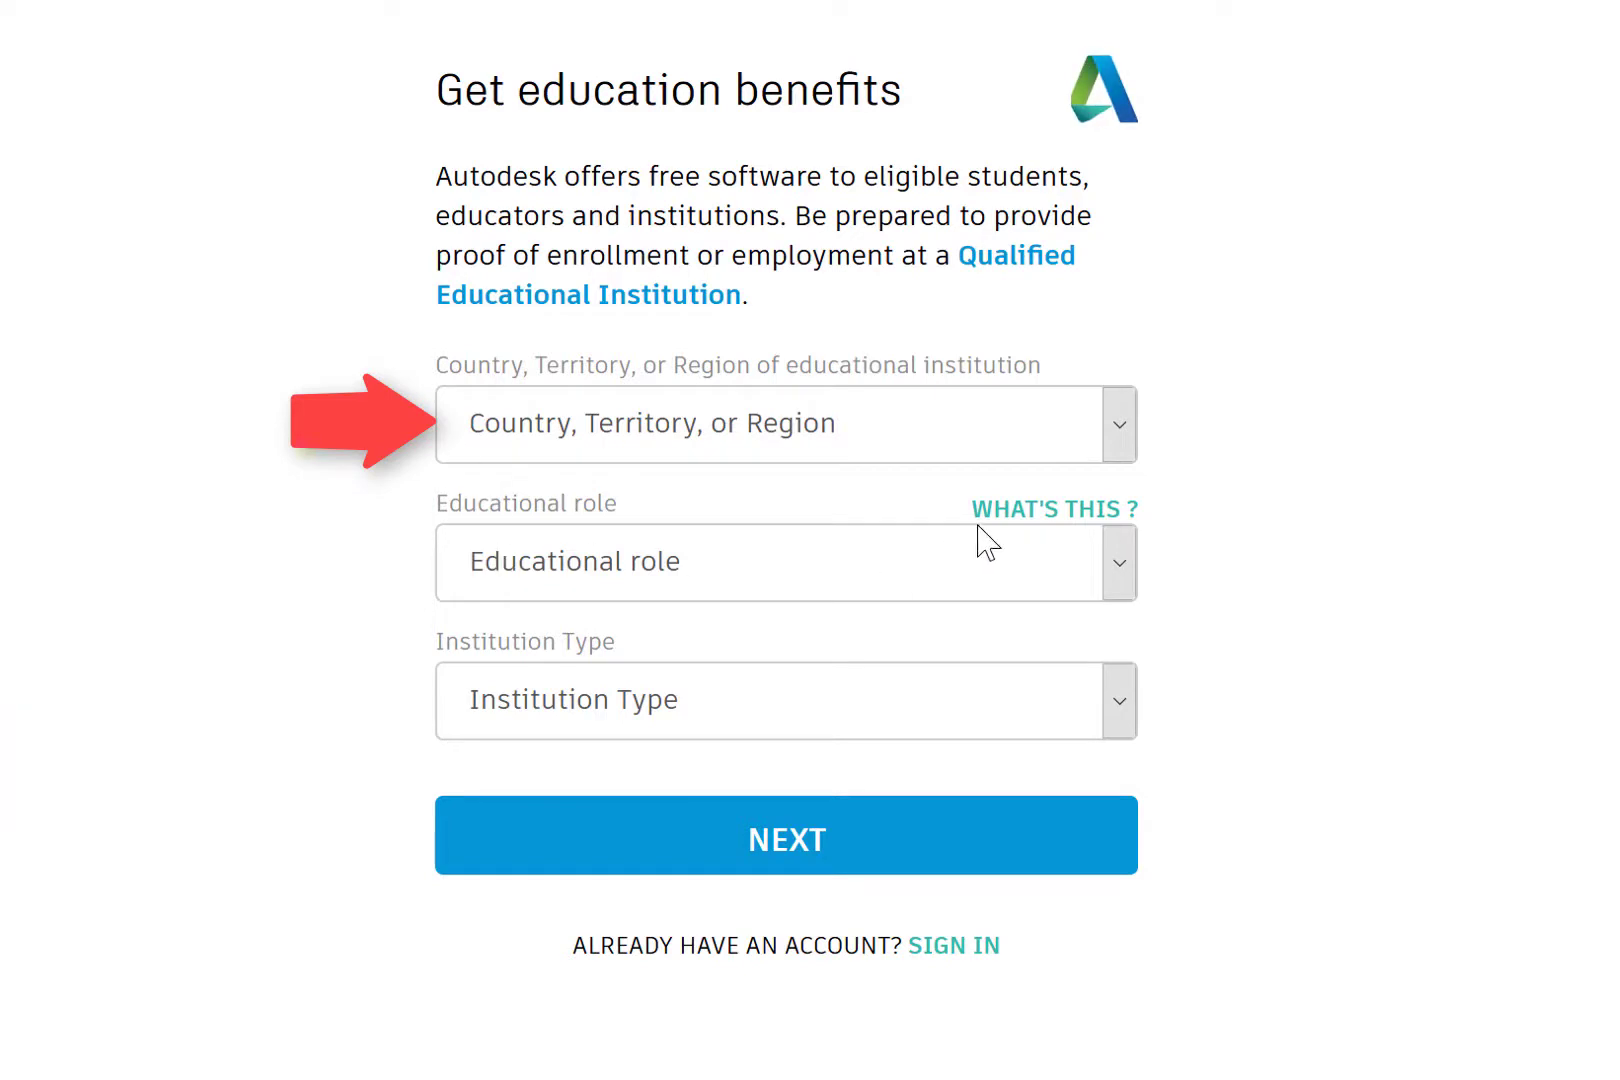
pyautogui.click(1112, 430)
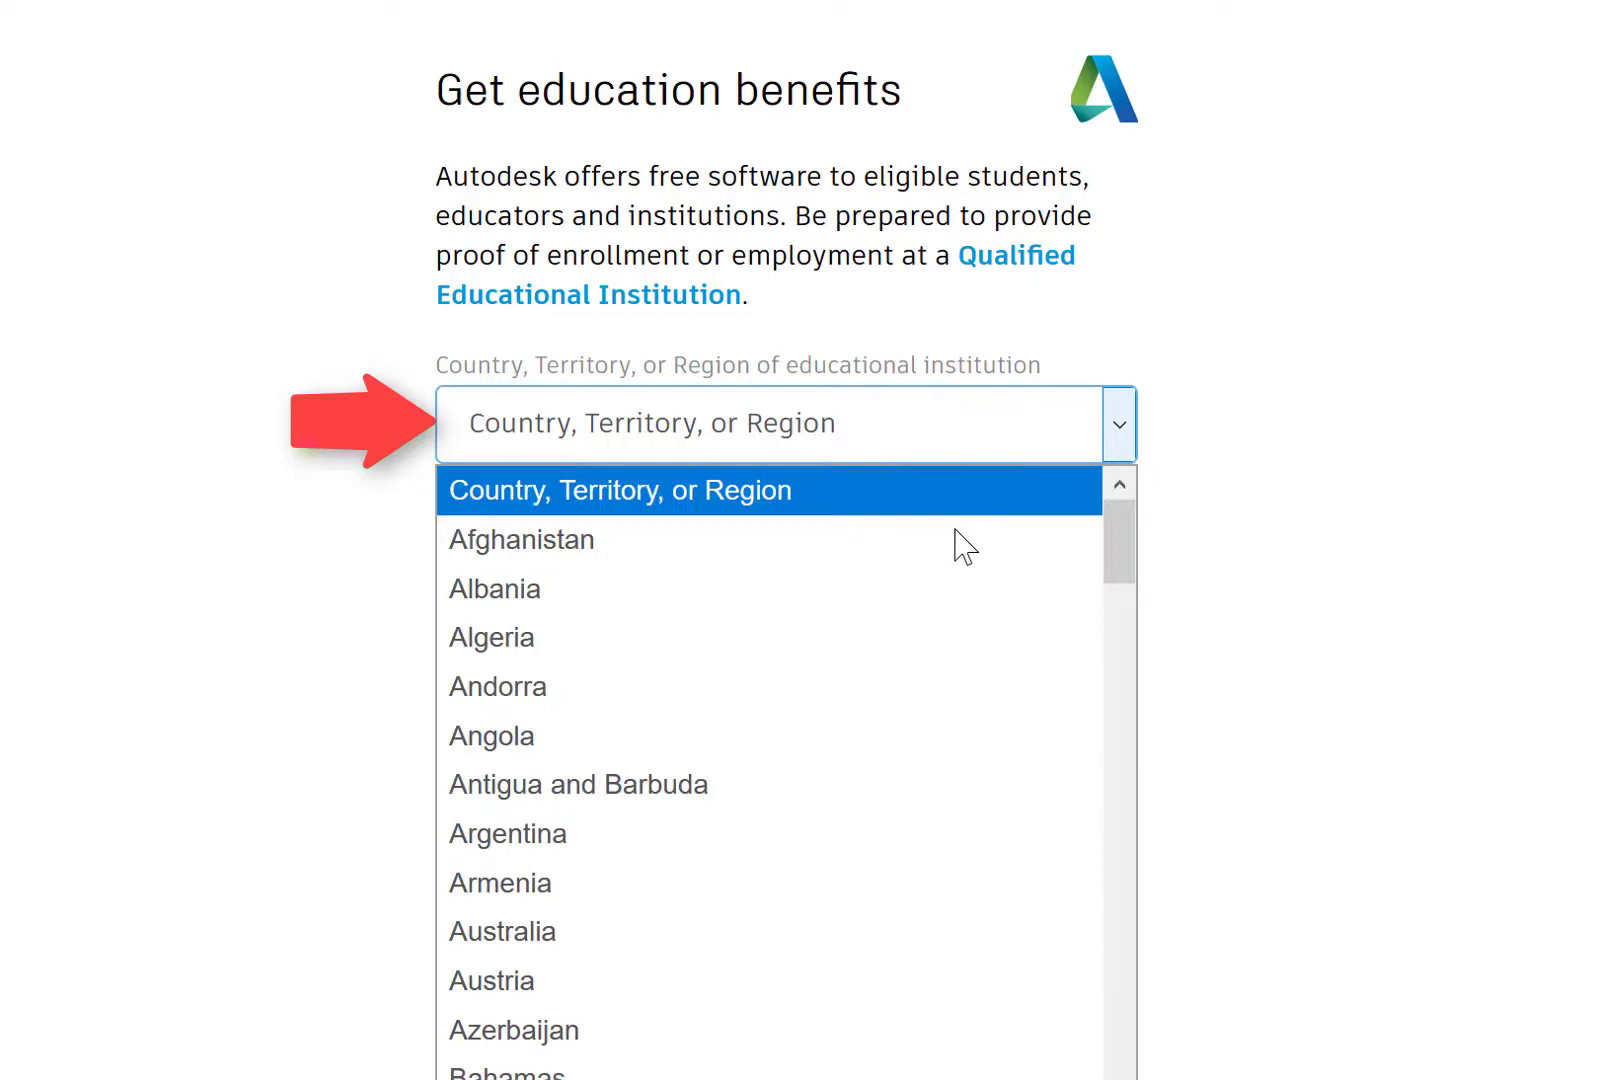
pyautogui.moveTo(1120, 545); pyautogui.dragTo(1128, 1079)
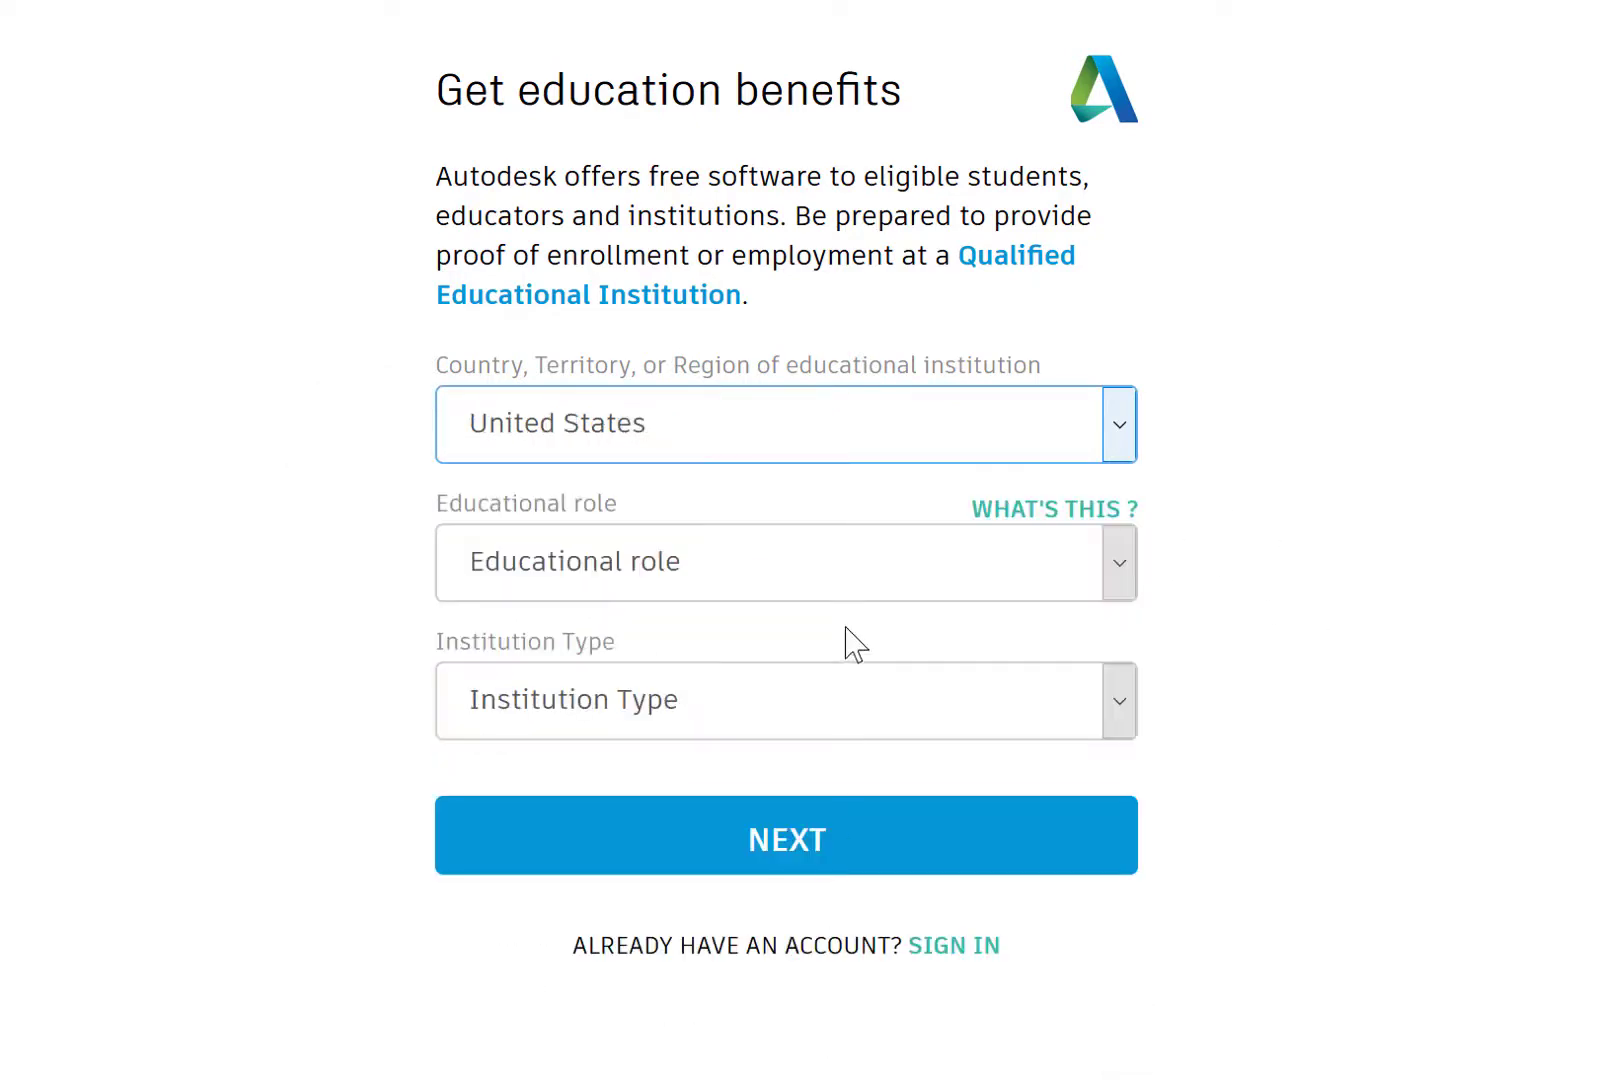
pyautogui.click(889, 566)
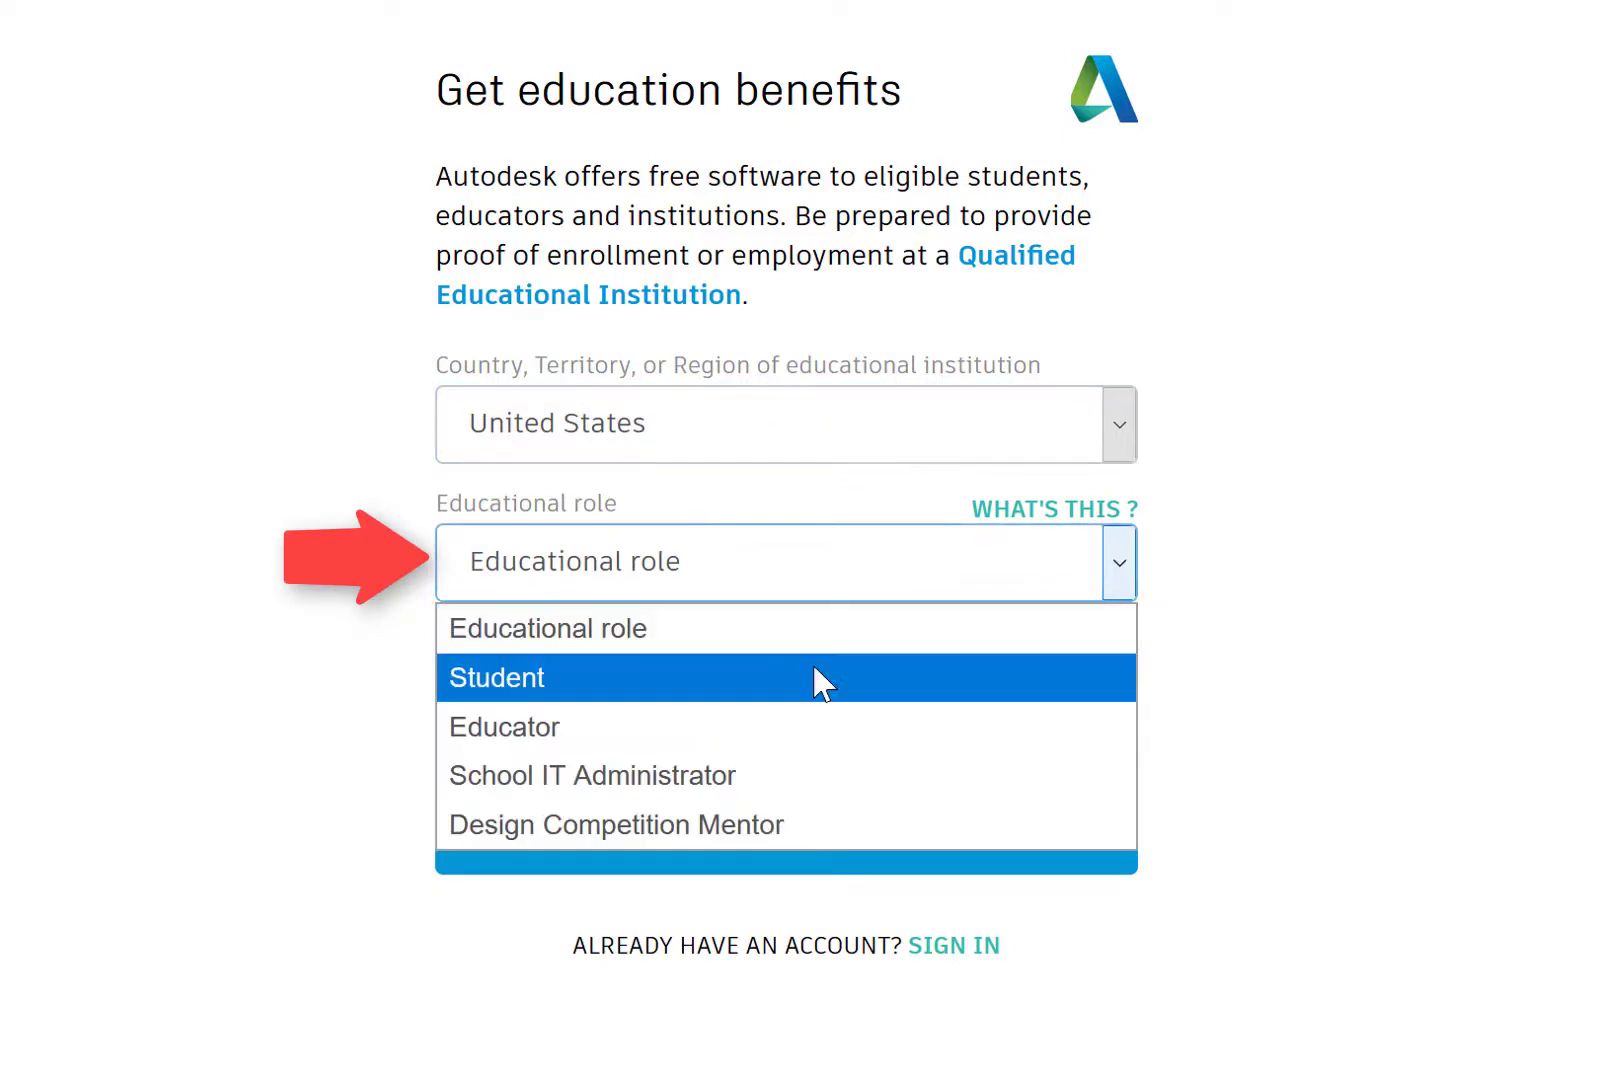
pyautogui.click(813, 670)
pyautogui.click(823, 690)
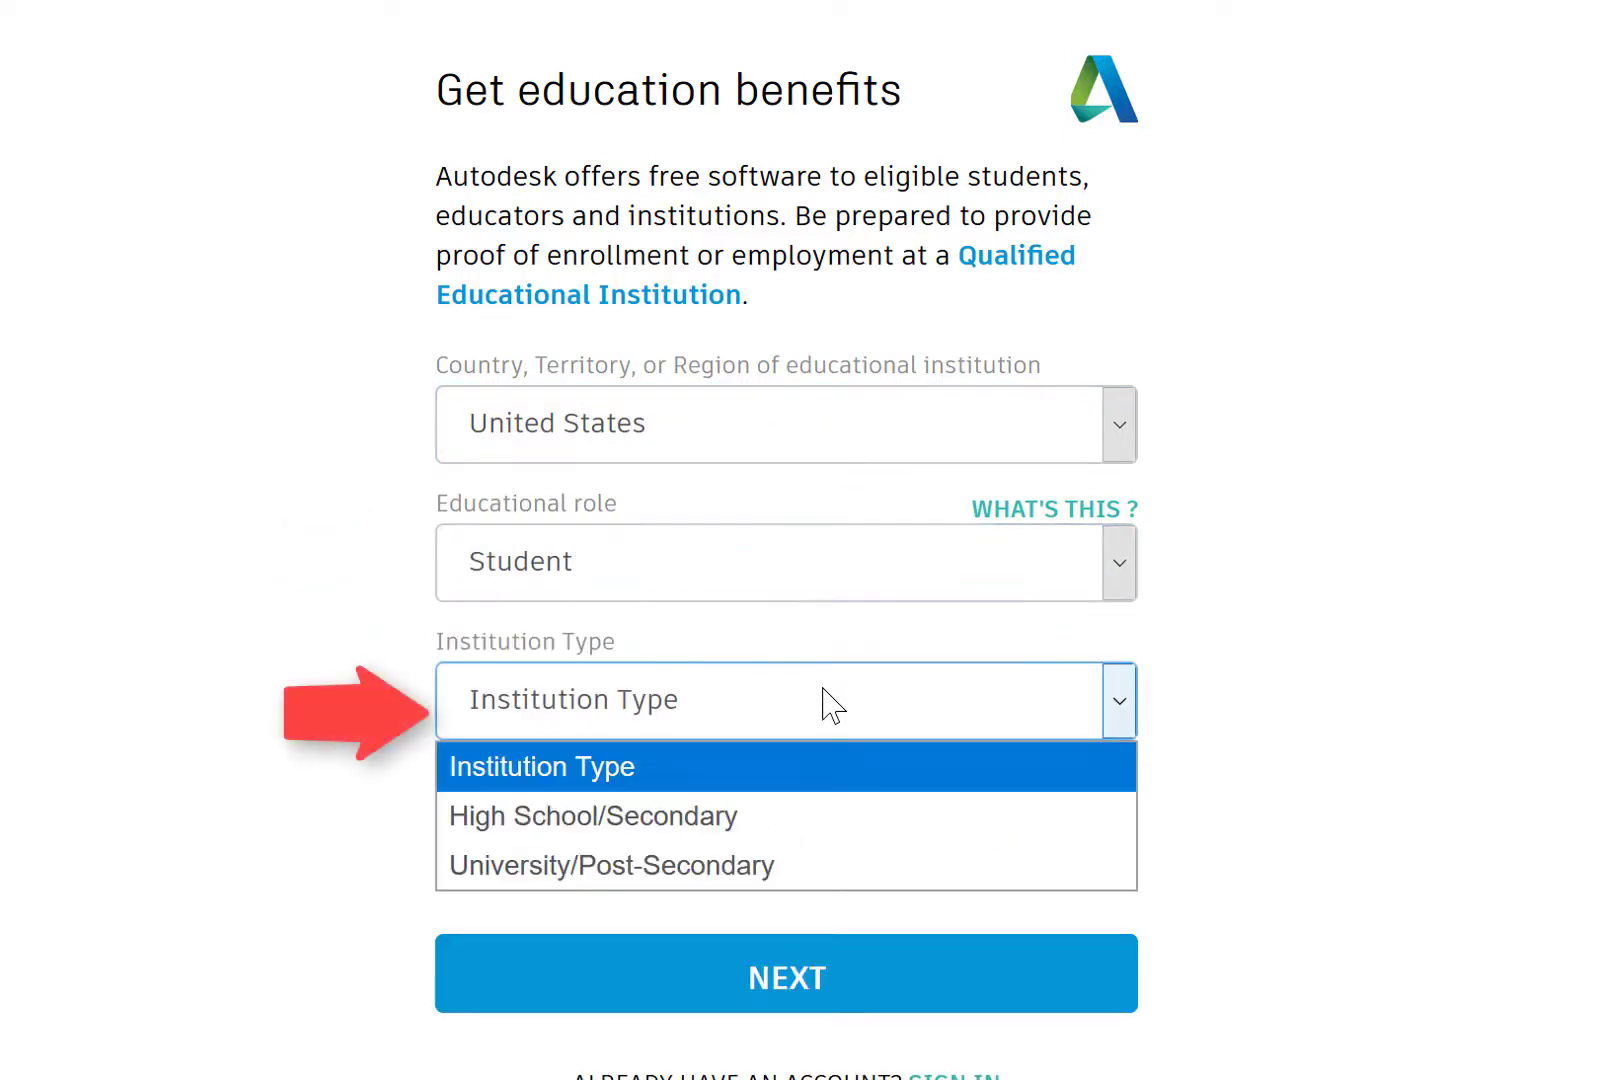
pyautogui.click(790, 865)
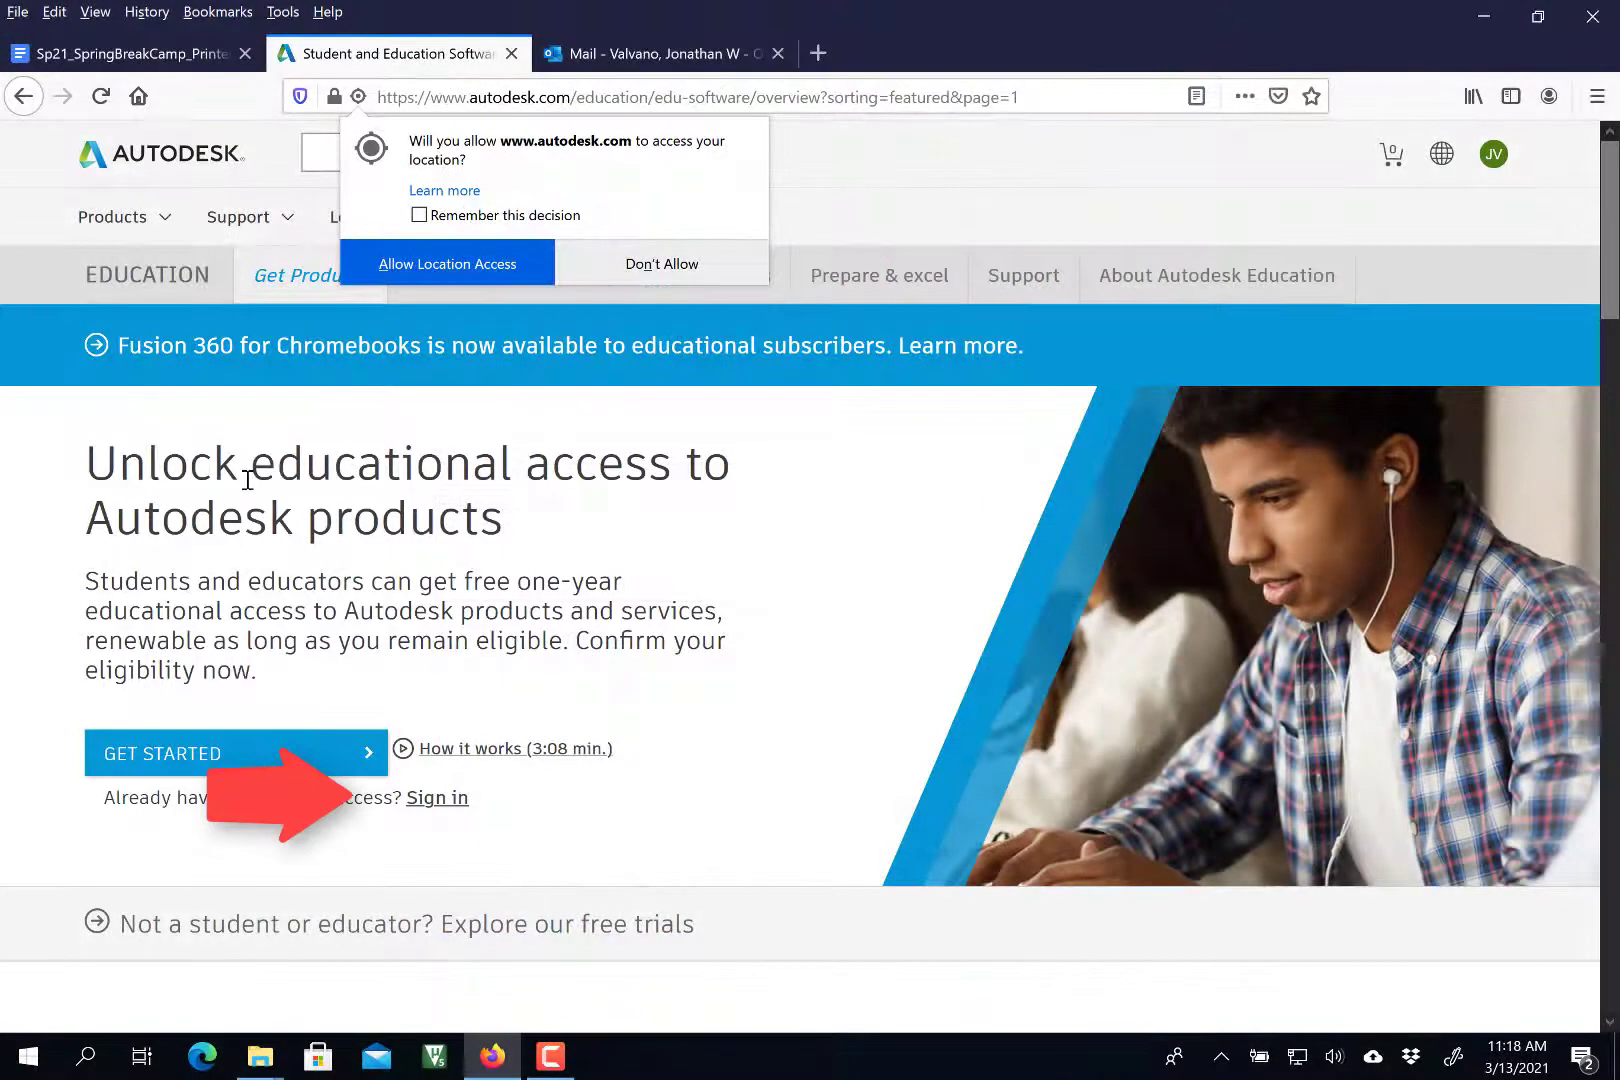
# Allow location access and sign in with the education account's email and saved password
pyautogui.click(459, 270)
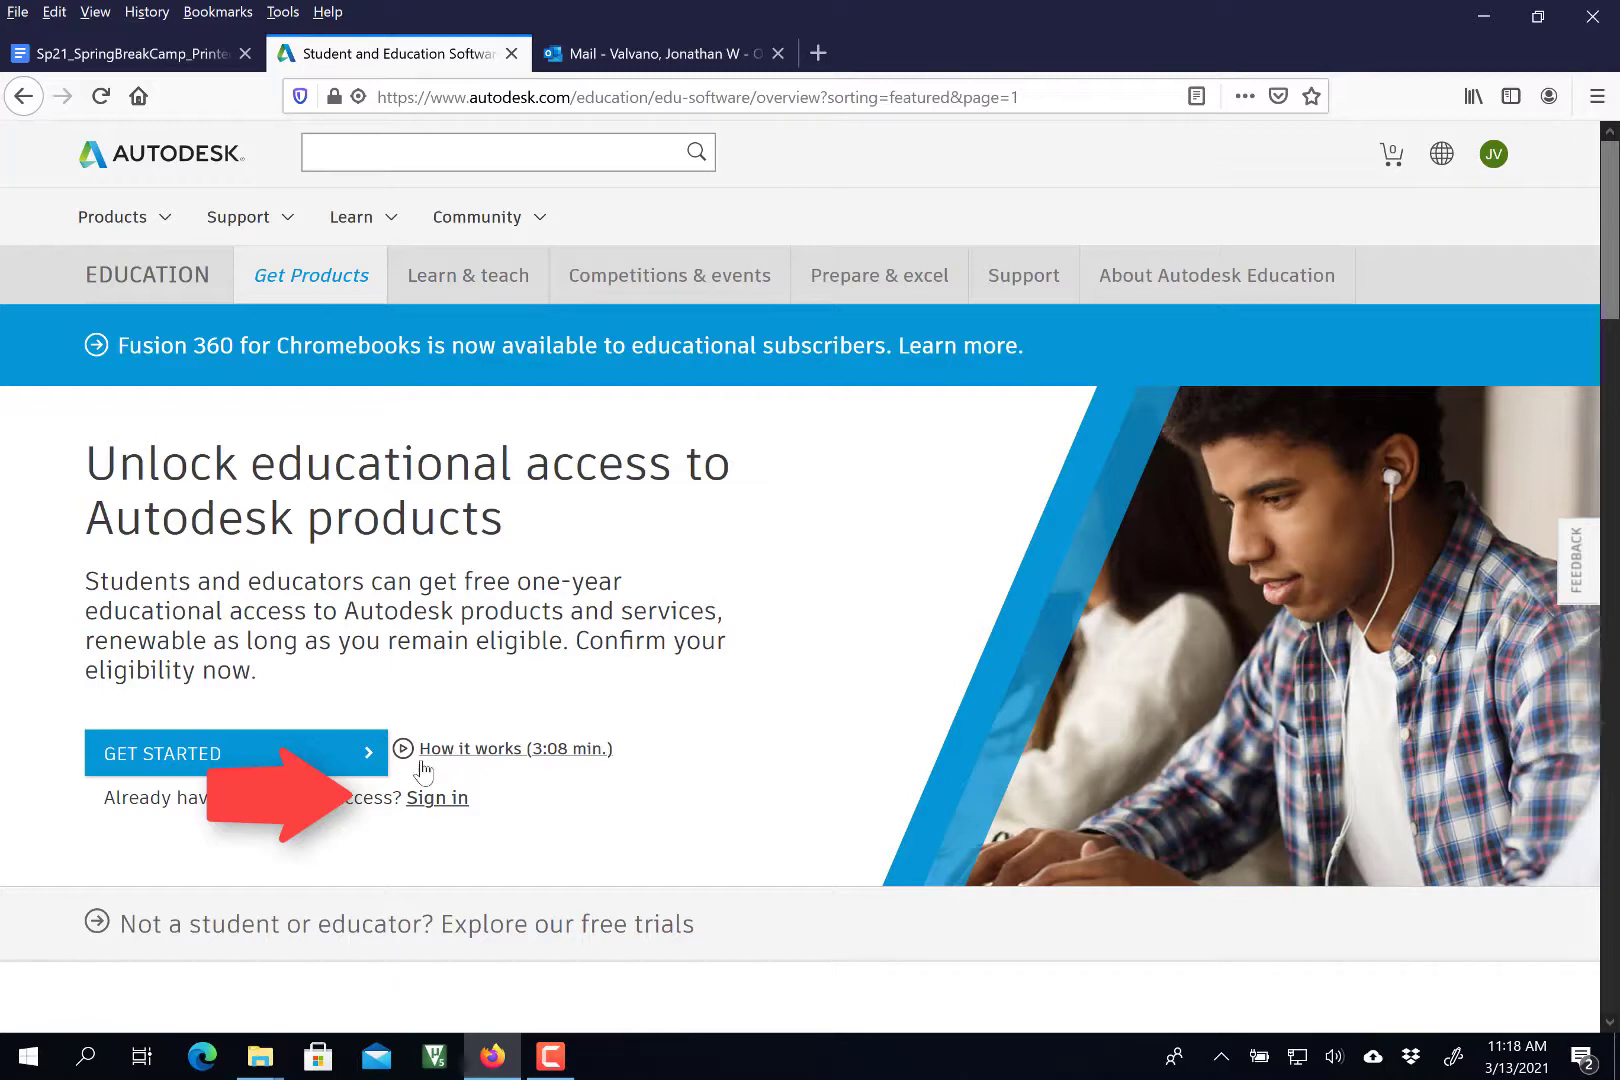
pyautogui.click(432, 803)
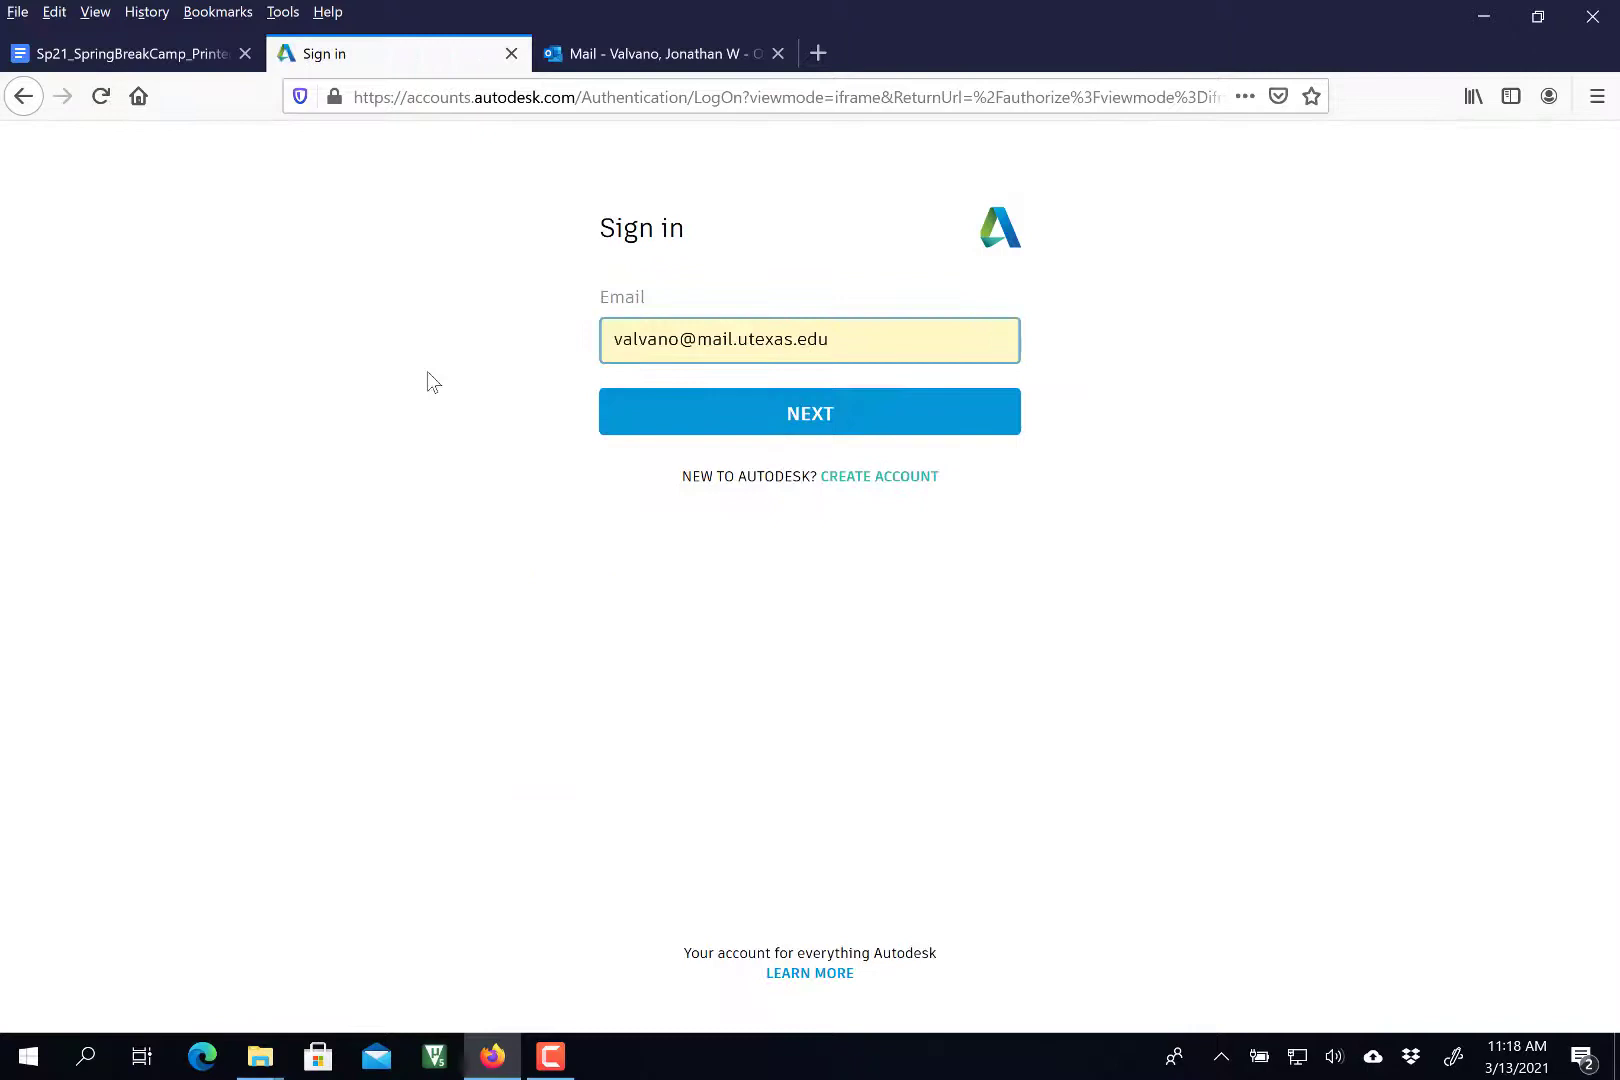
pyautogui.click(795, 433)
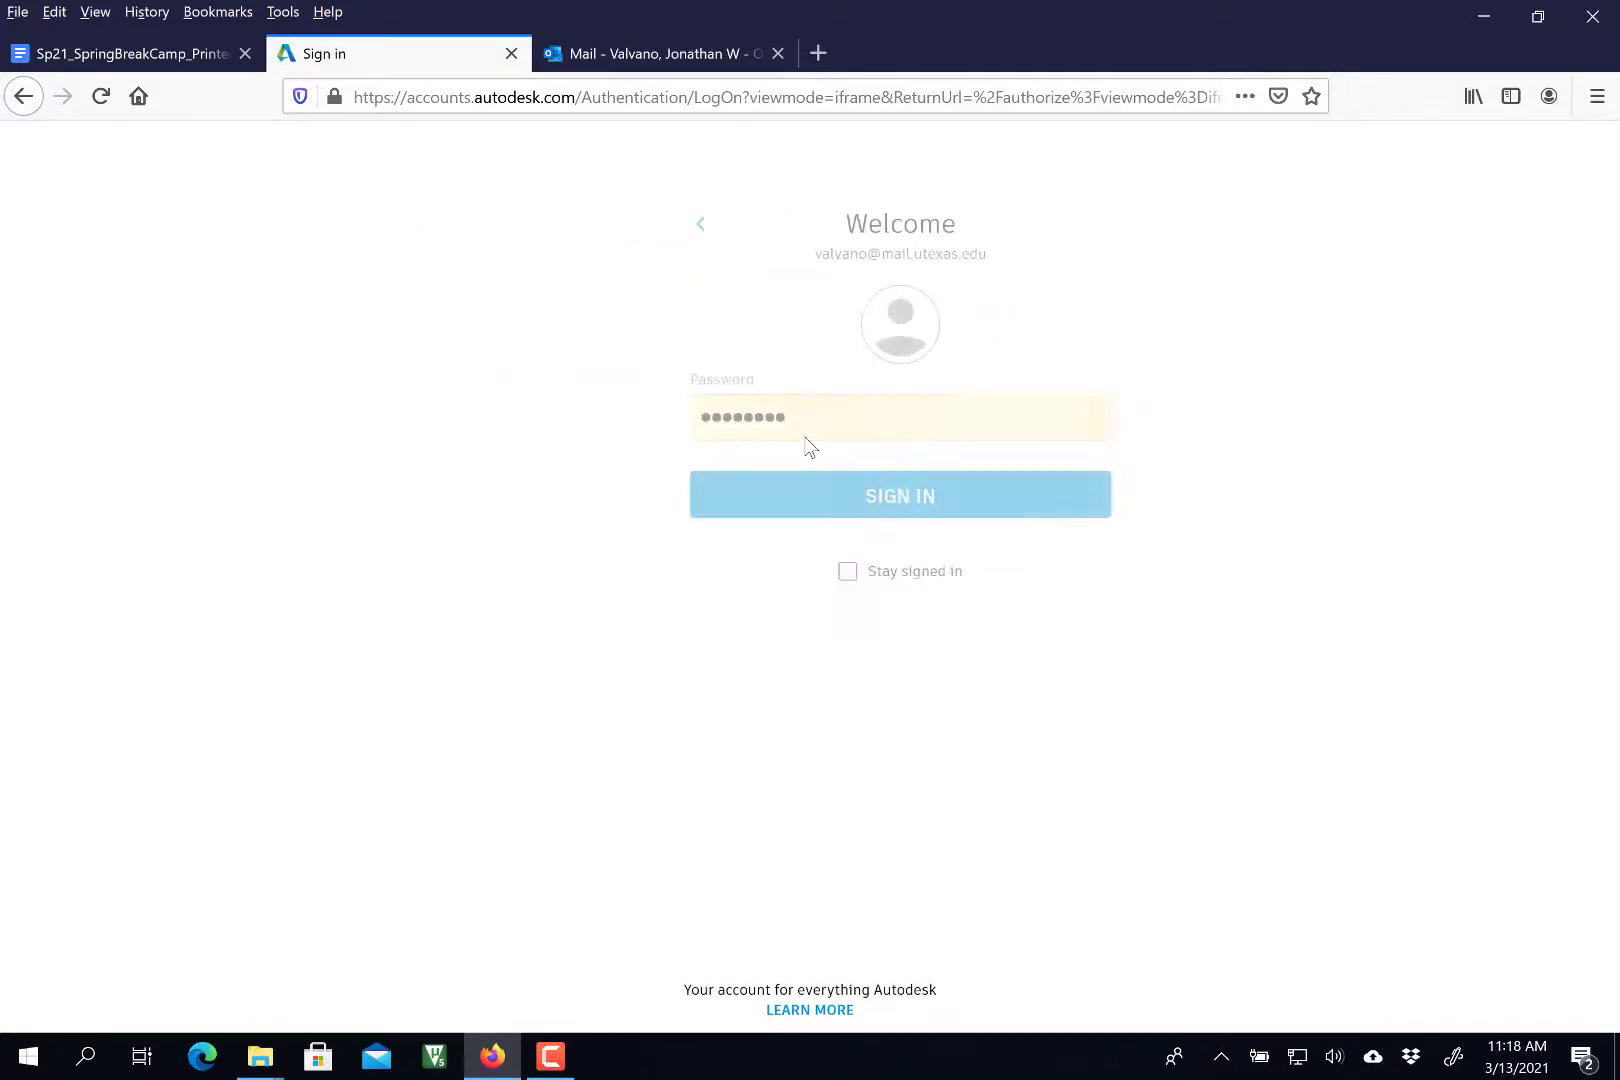
pyautogui.click(795, 500)
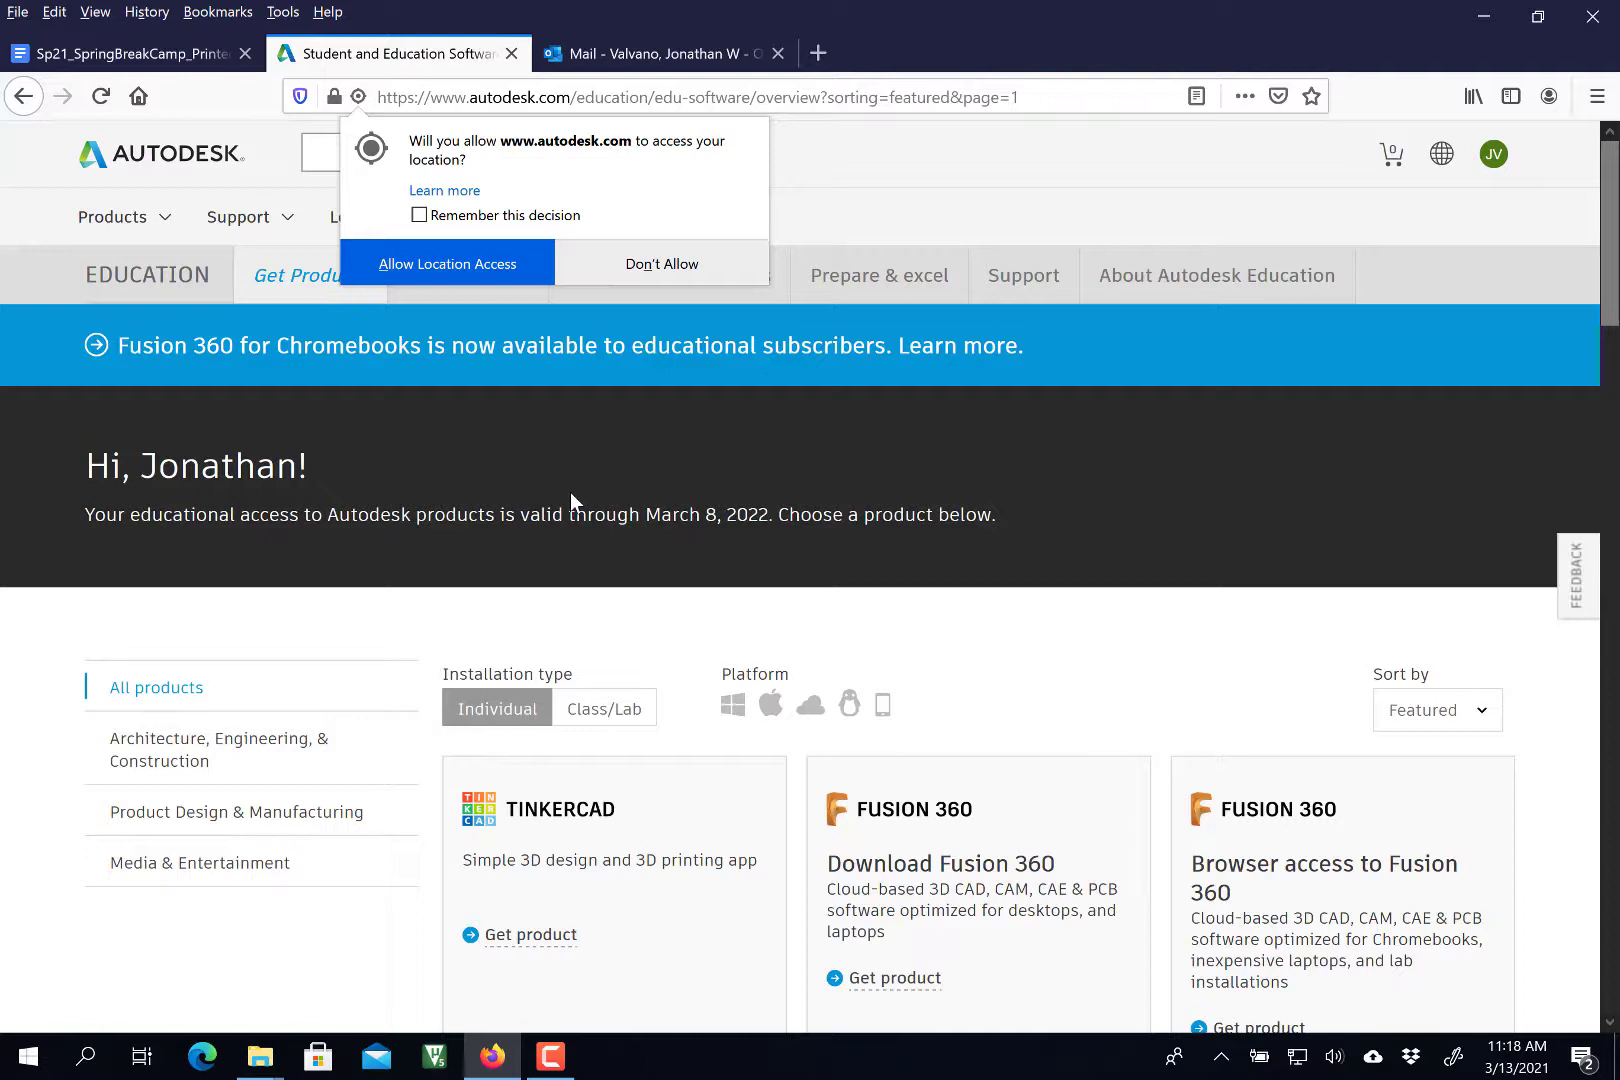
# Allow the site's location requests and browse to the Autodesk products catalogue
pyautogui.click(432, 268)
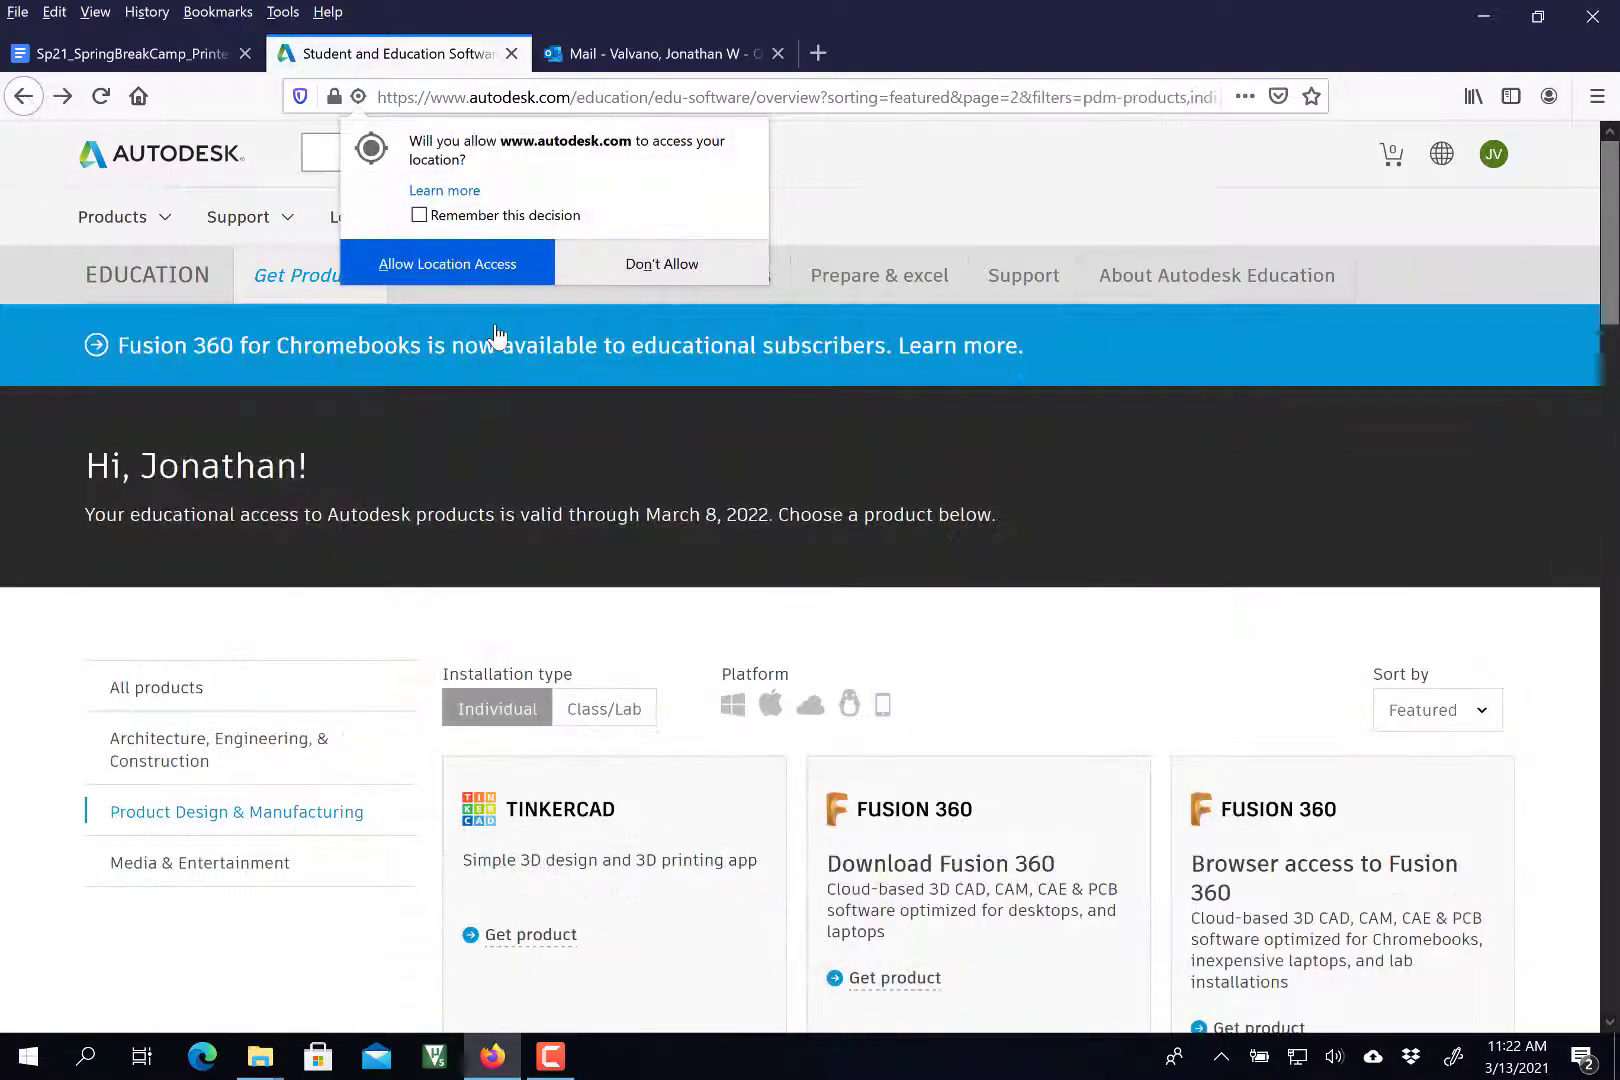
pyautogui.click(492, 264)
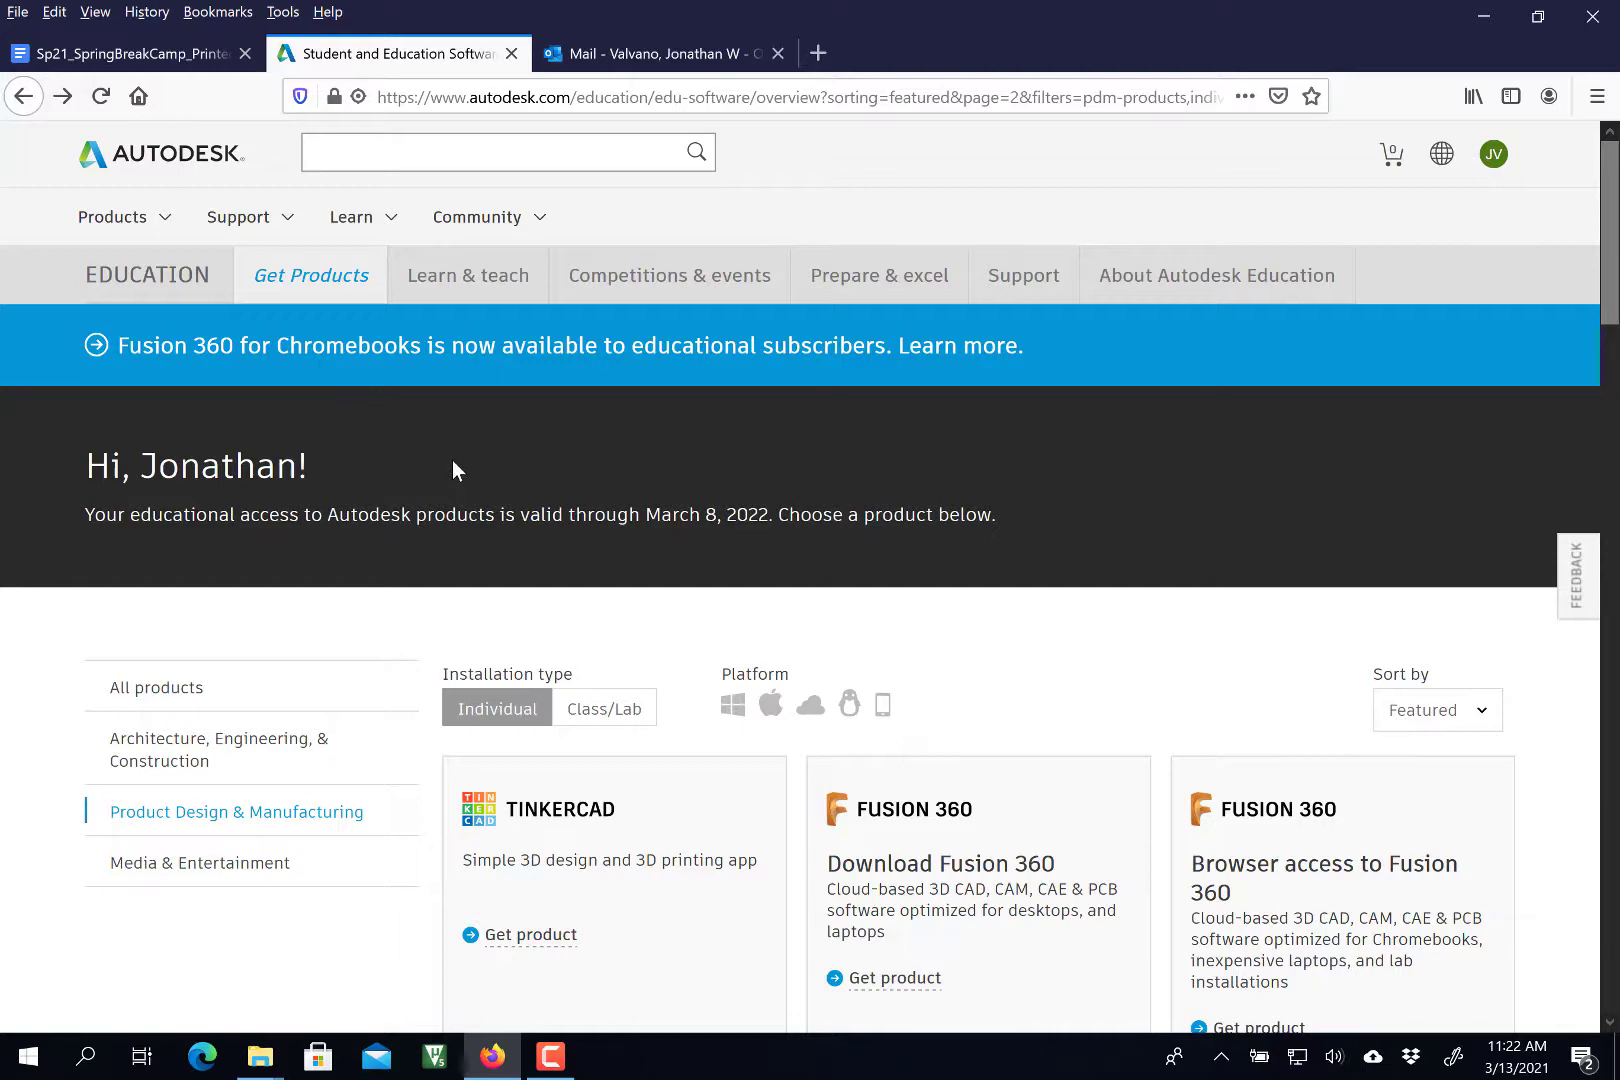
pyautogui.click(155, 230)
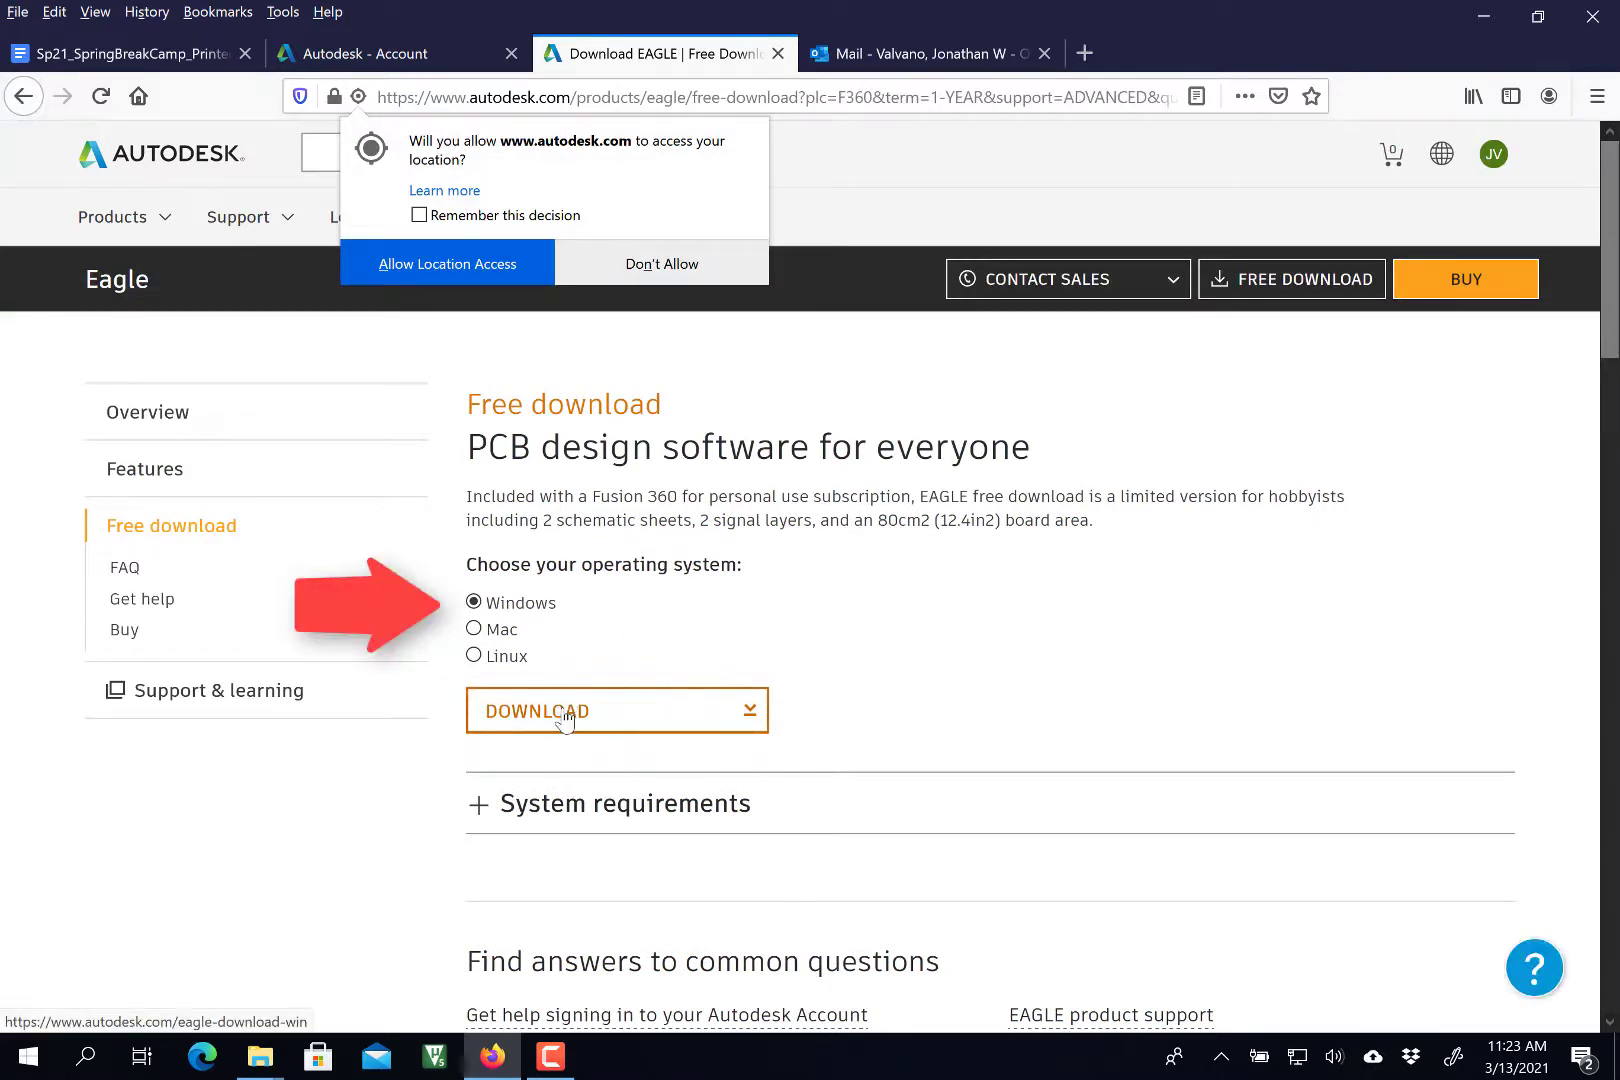
# Allow location access and download the Windows EAGLE 9.6.2 64-bit installer
pyautogui.click(472, 265)
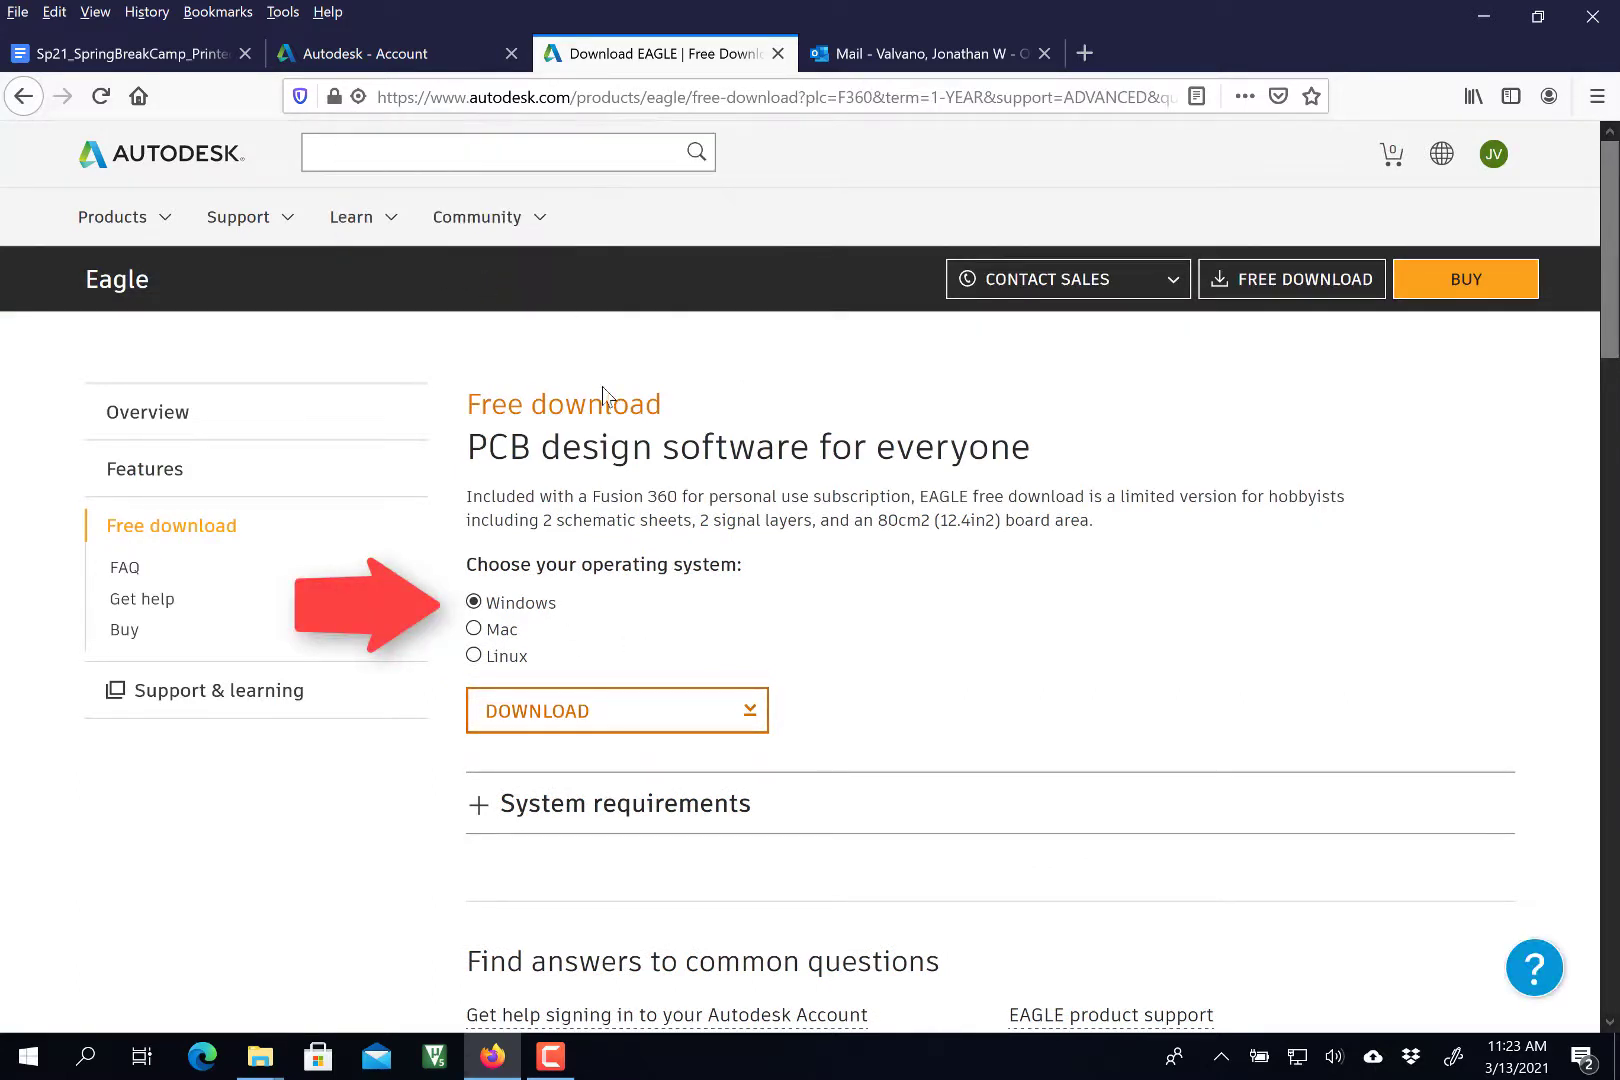
pyautogui.click(609, 714)
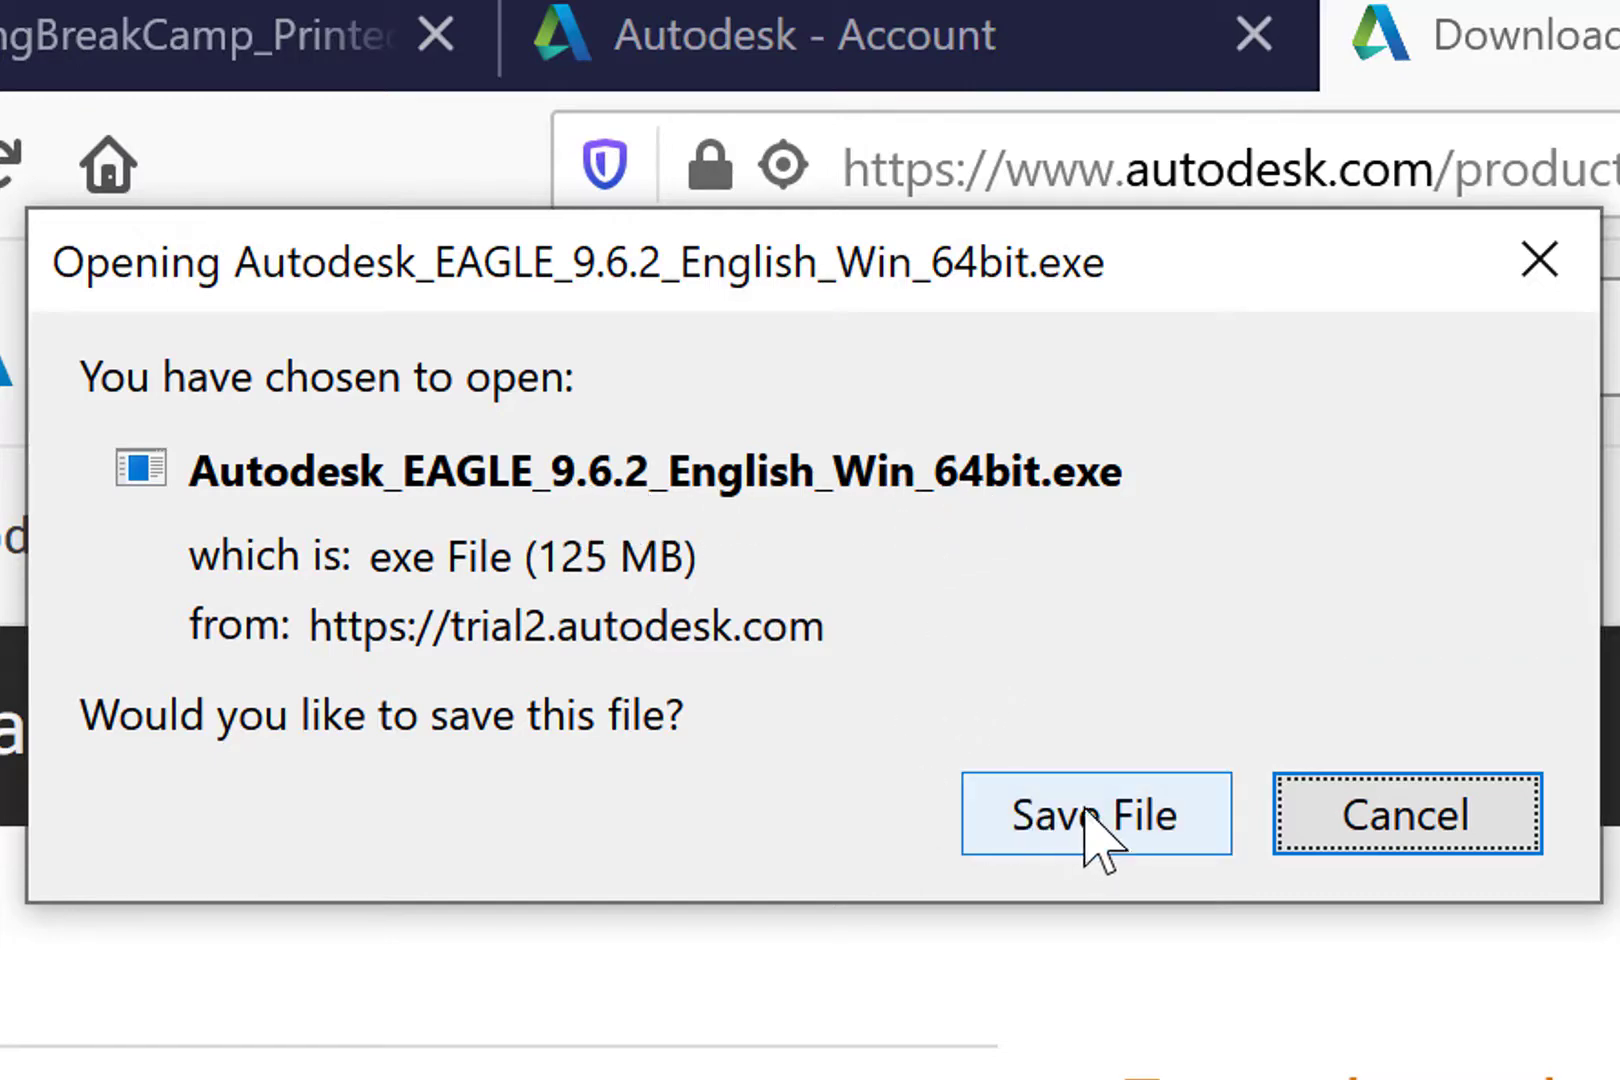
# Save Autodesk_EAGLE_9.6.2_English_Win_64bit.exe to the Downloads folder
pyautogui.click(1100, 835)
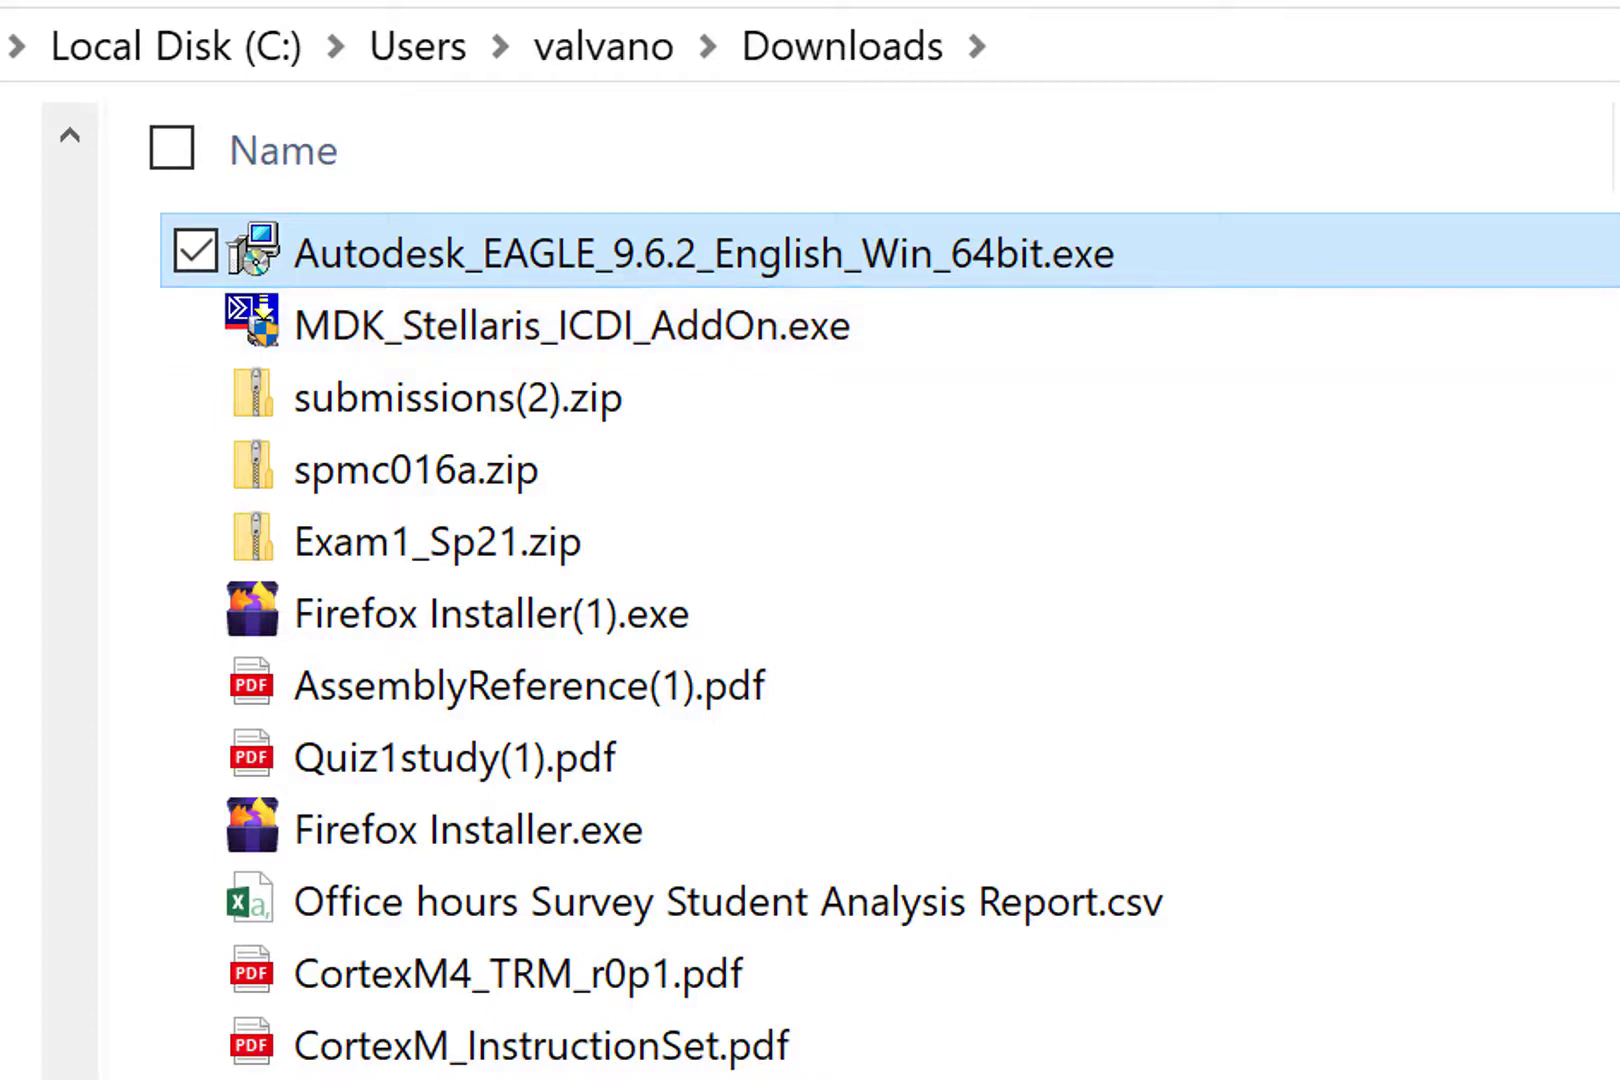
# Install EAGLE into c:\EAGLE 9.6.2, accepting the licence and adding a desktop shortcut
pyautogui.doubleClick(793, 258)
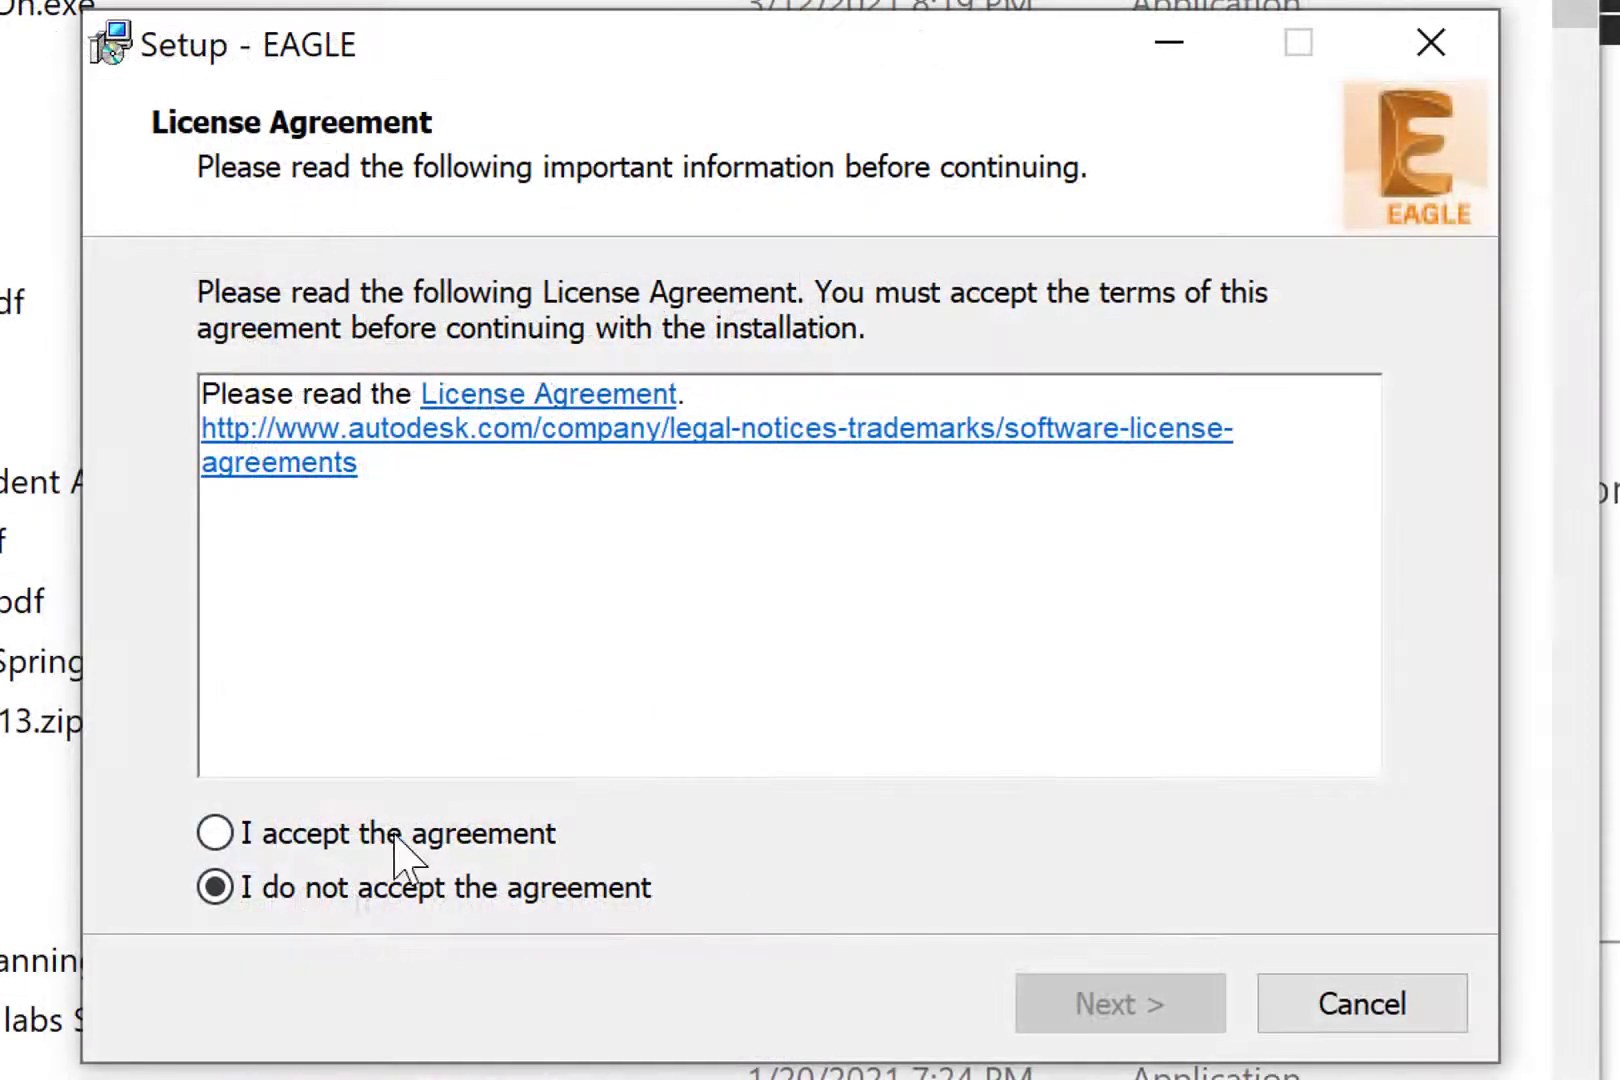
pyautogui.click(226, 834)
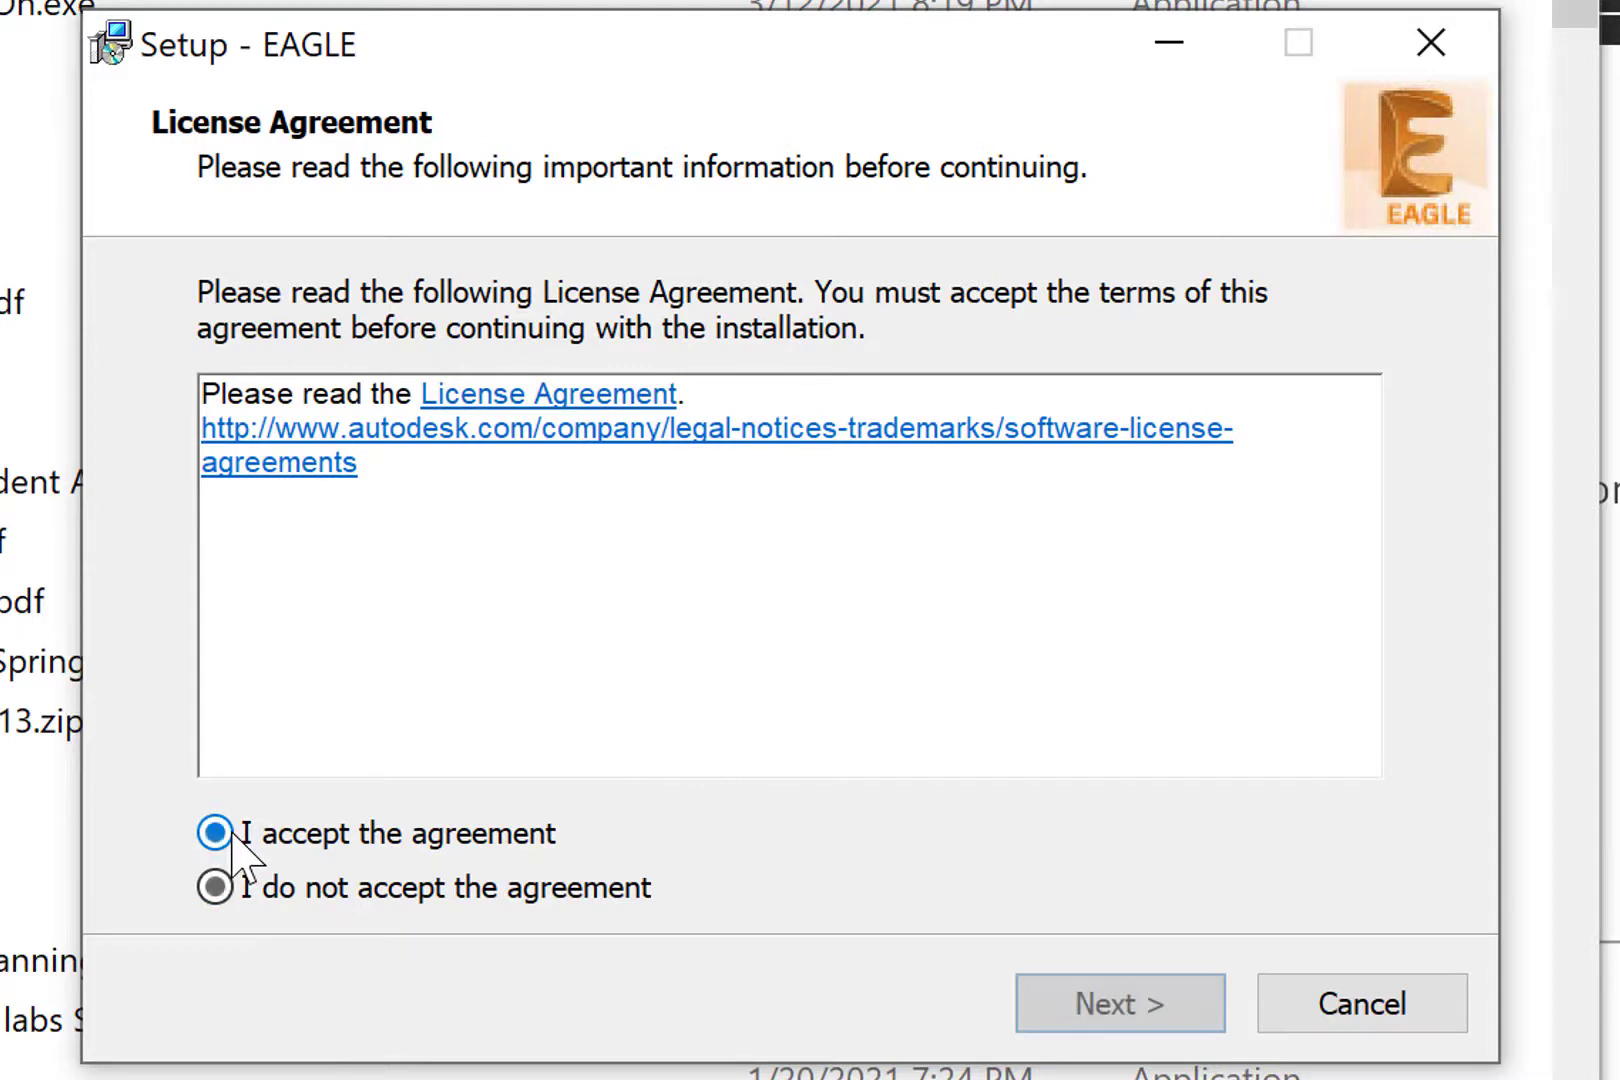
pyautogui.click(1130, 1005)
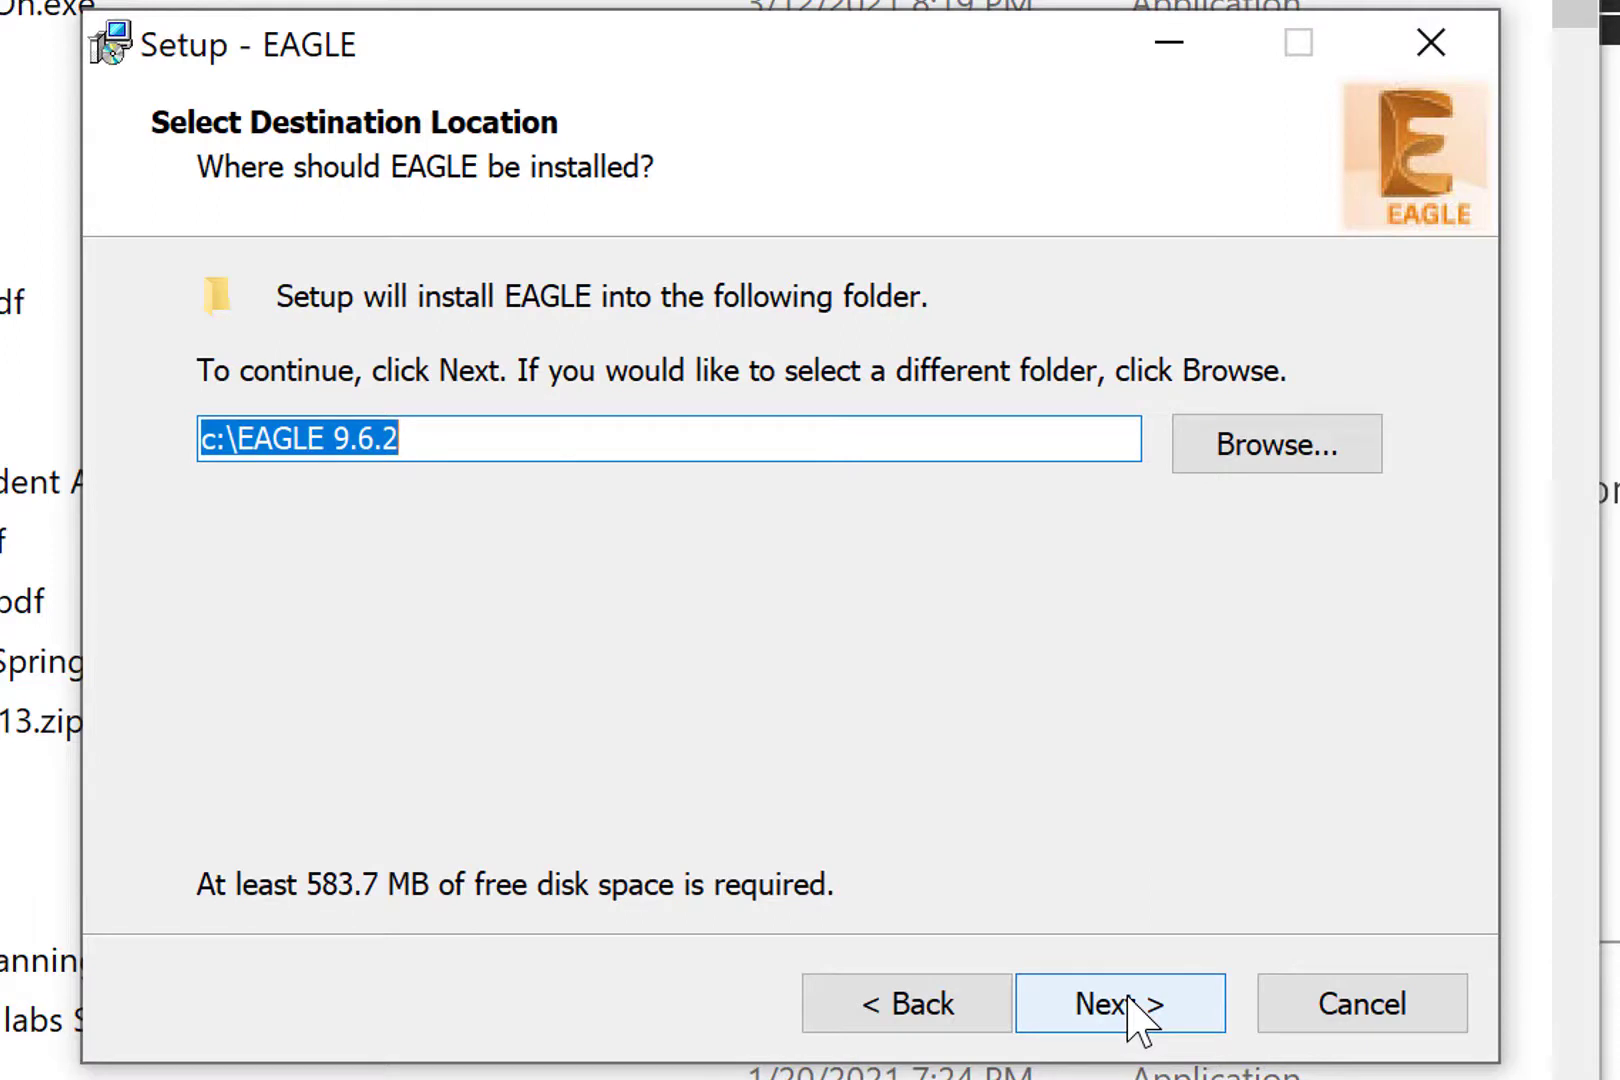
pyautogui.click(1140, 1010)
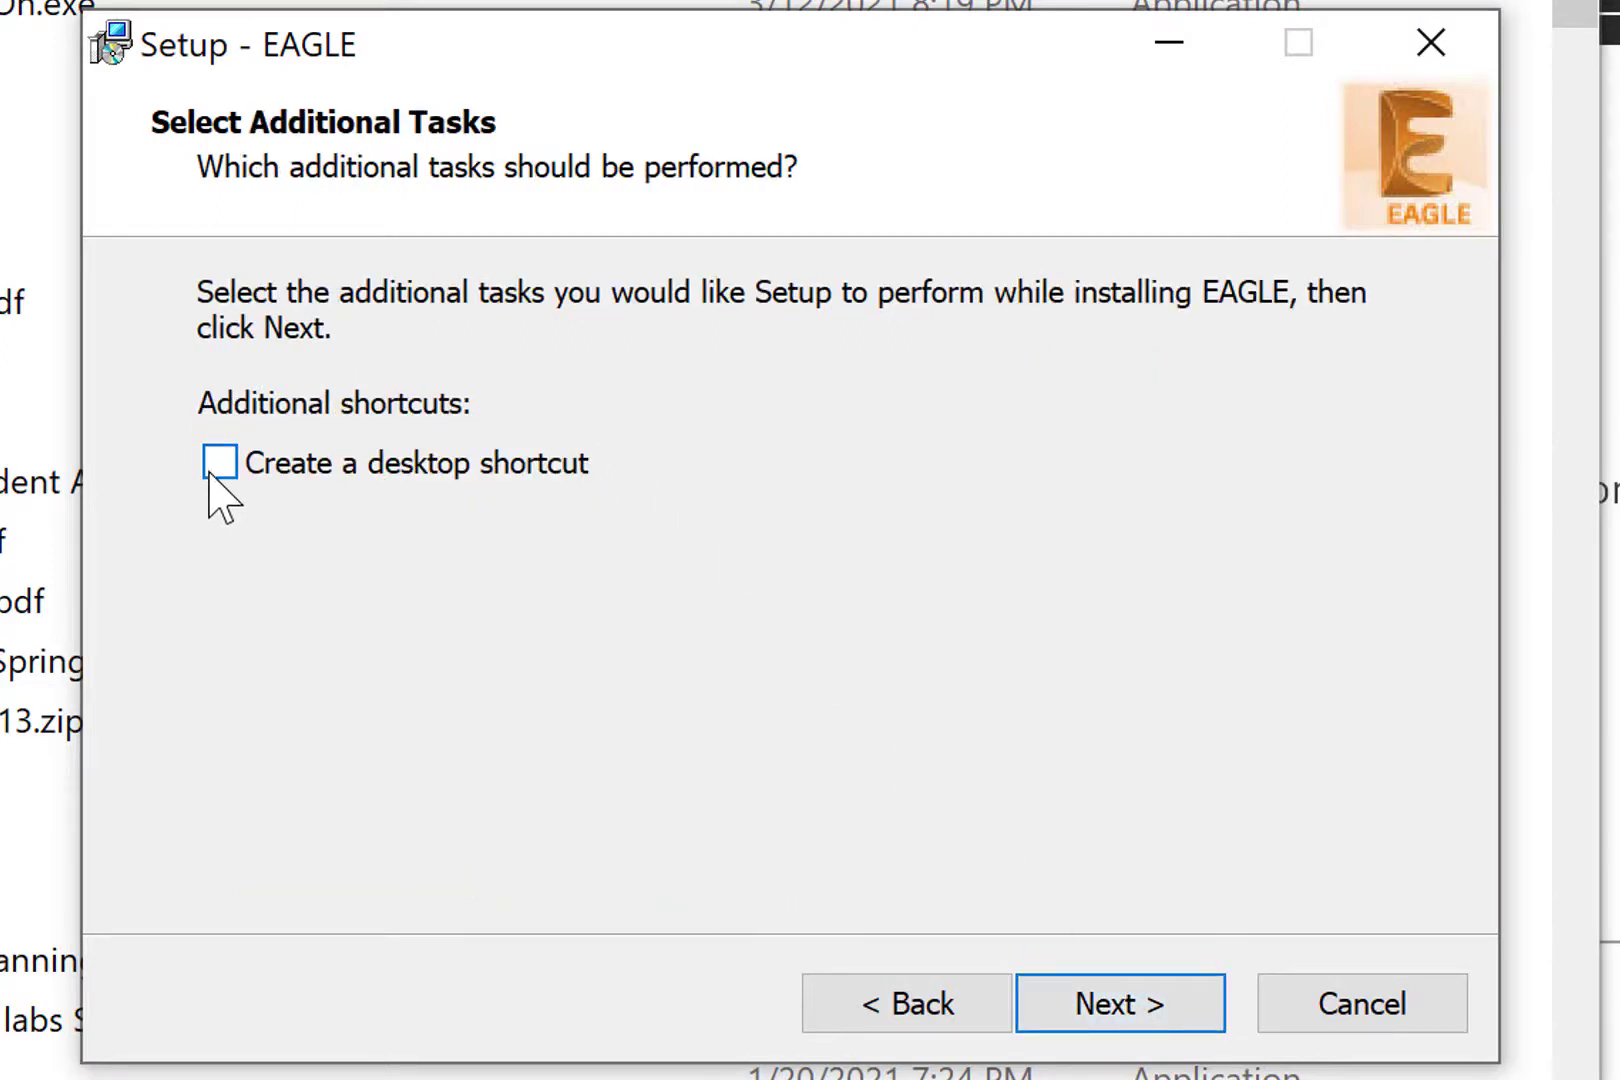
pyautogui.click(219, 470)
pyautogui.click(1090, 1000)
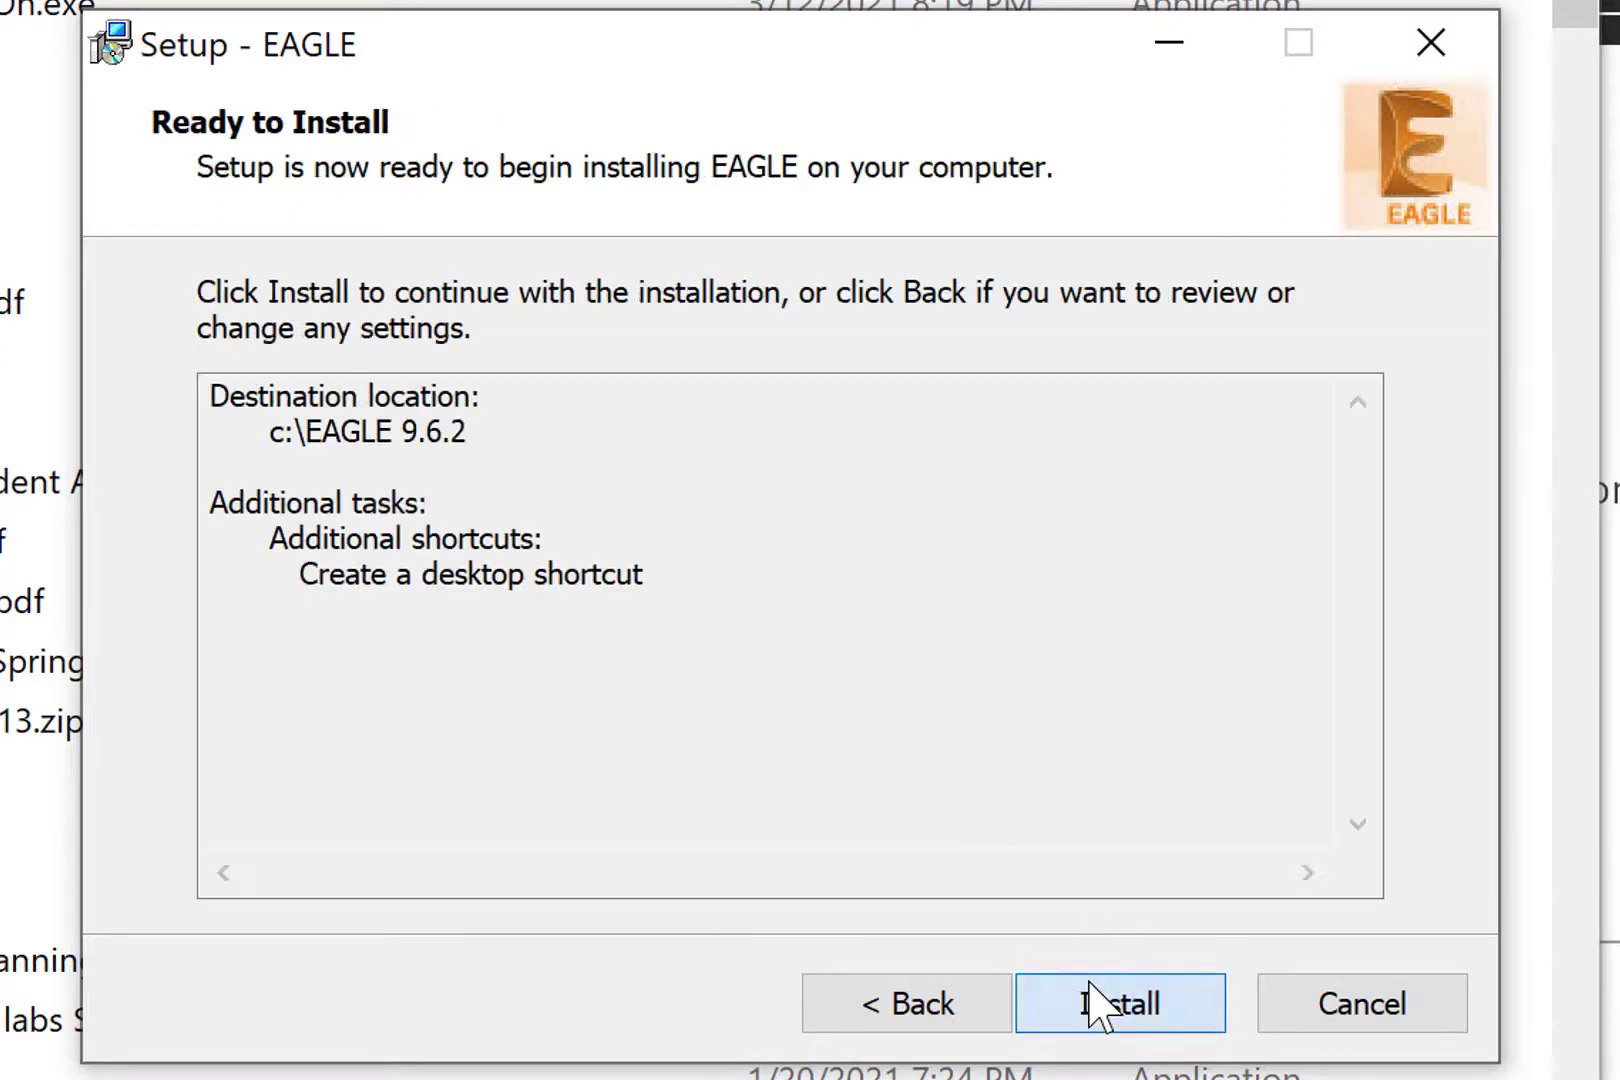
pyautogui.click(1091, 985)
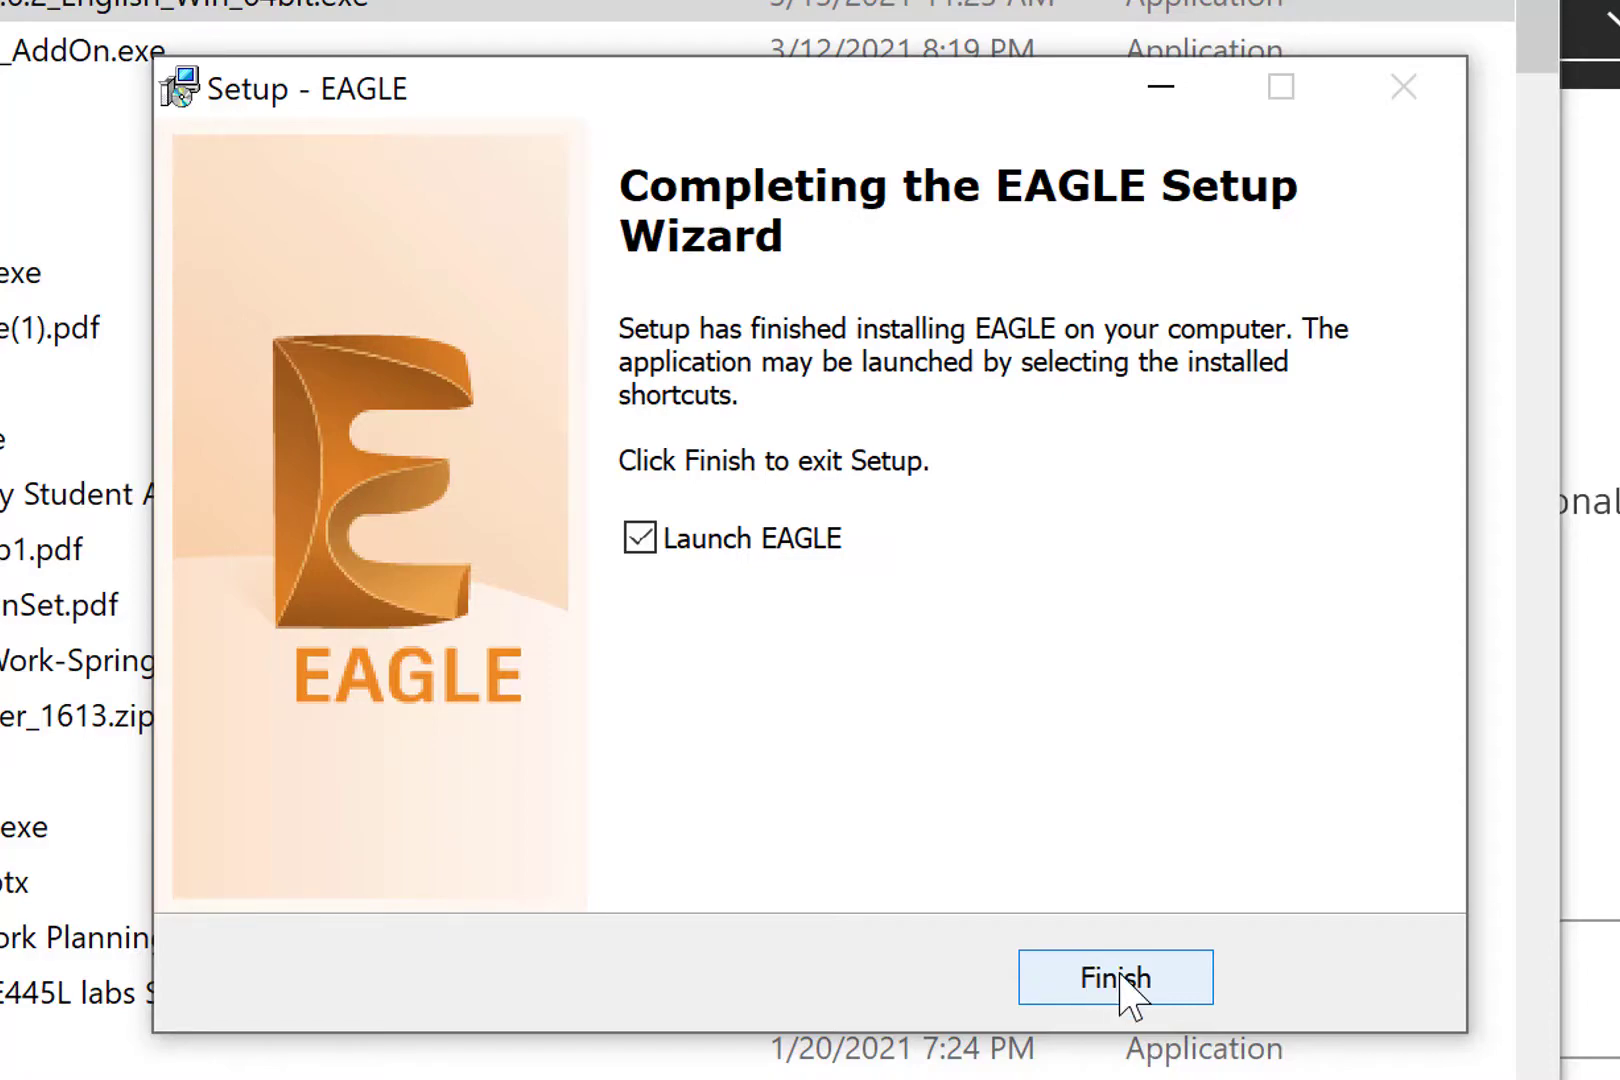
# Finish setup to launch EAGLE and sign in with the account email and password
pyautogui.click(1128, 985)
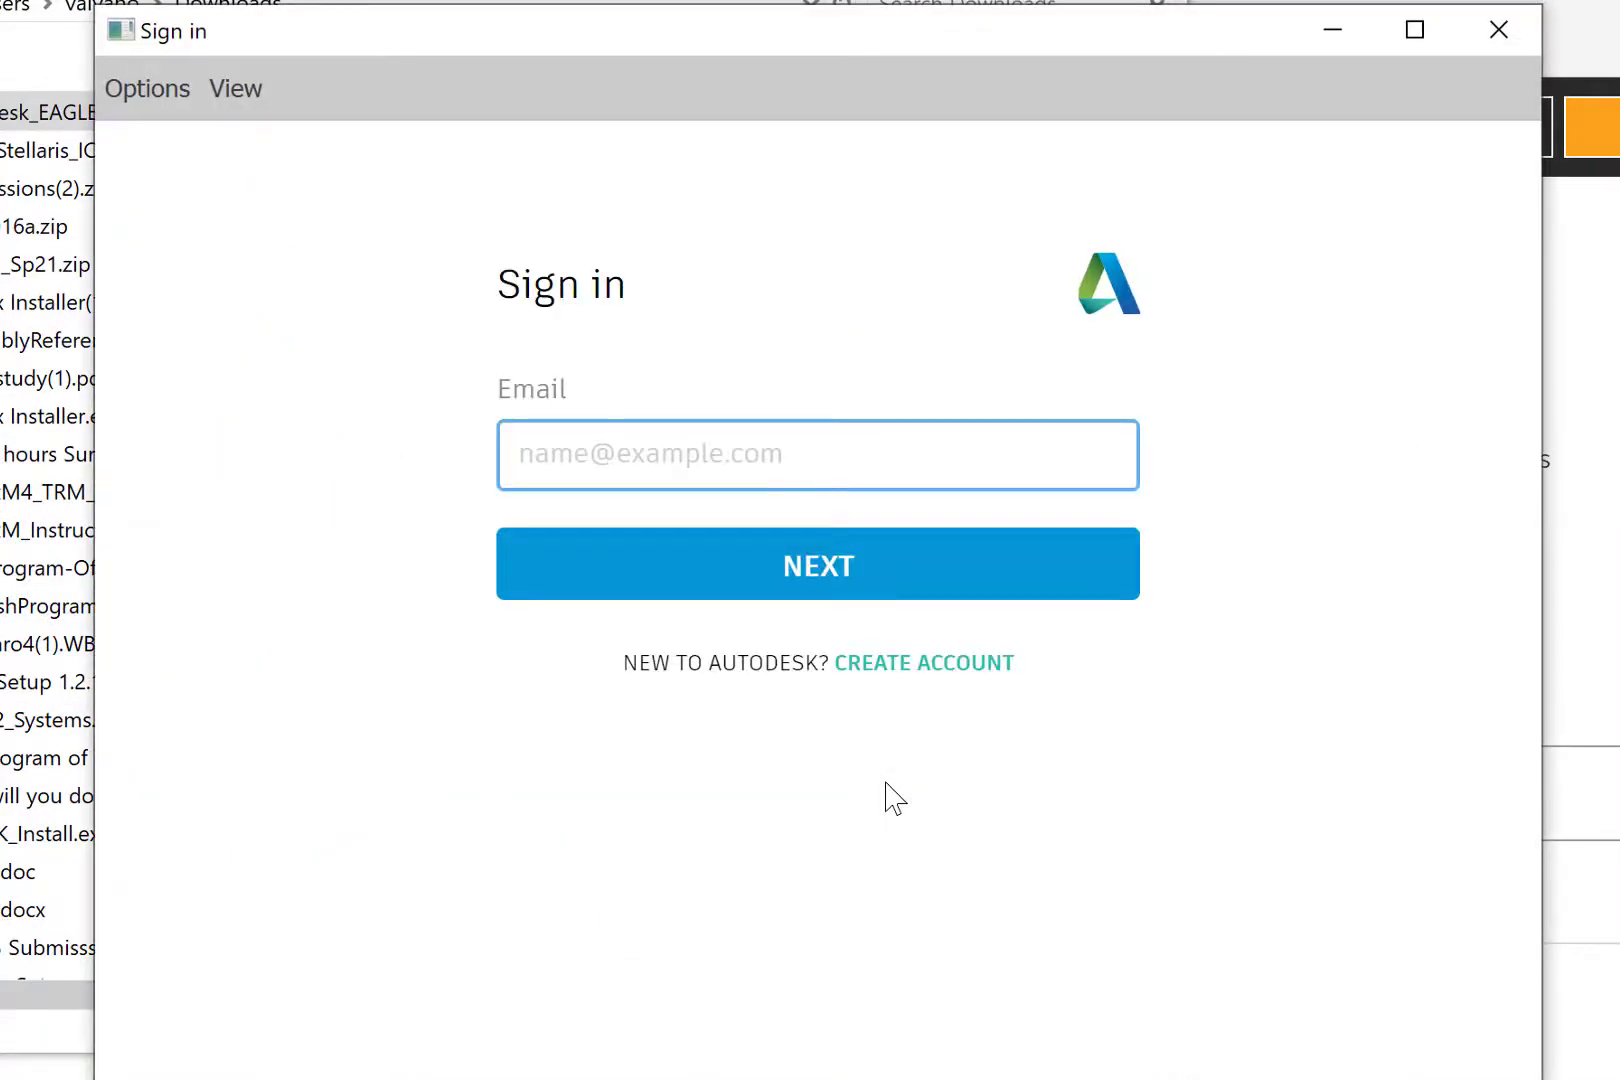
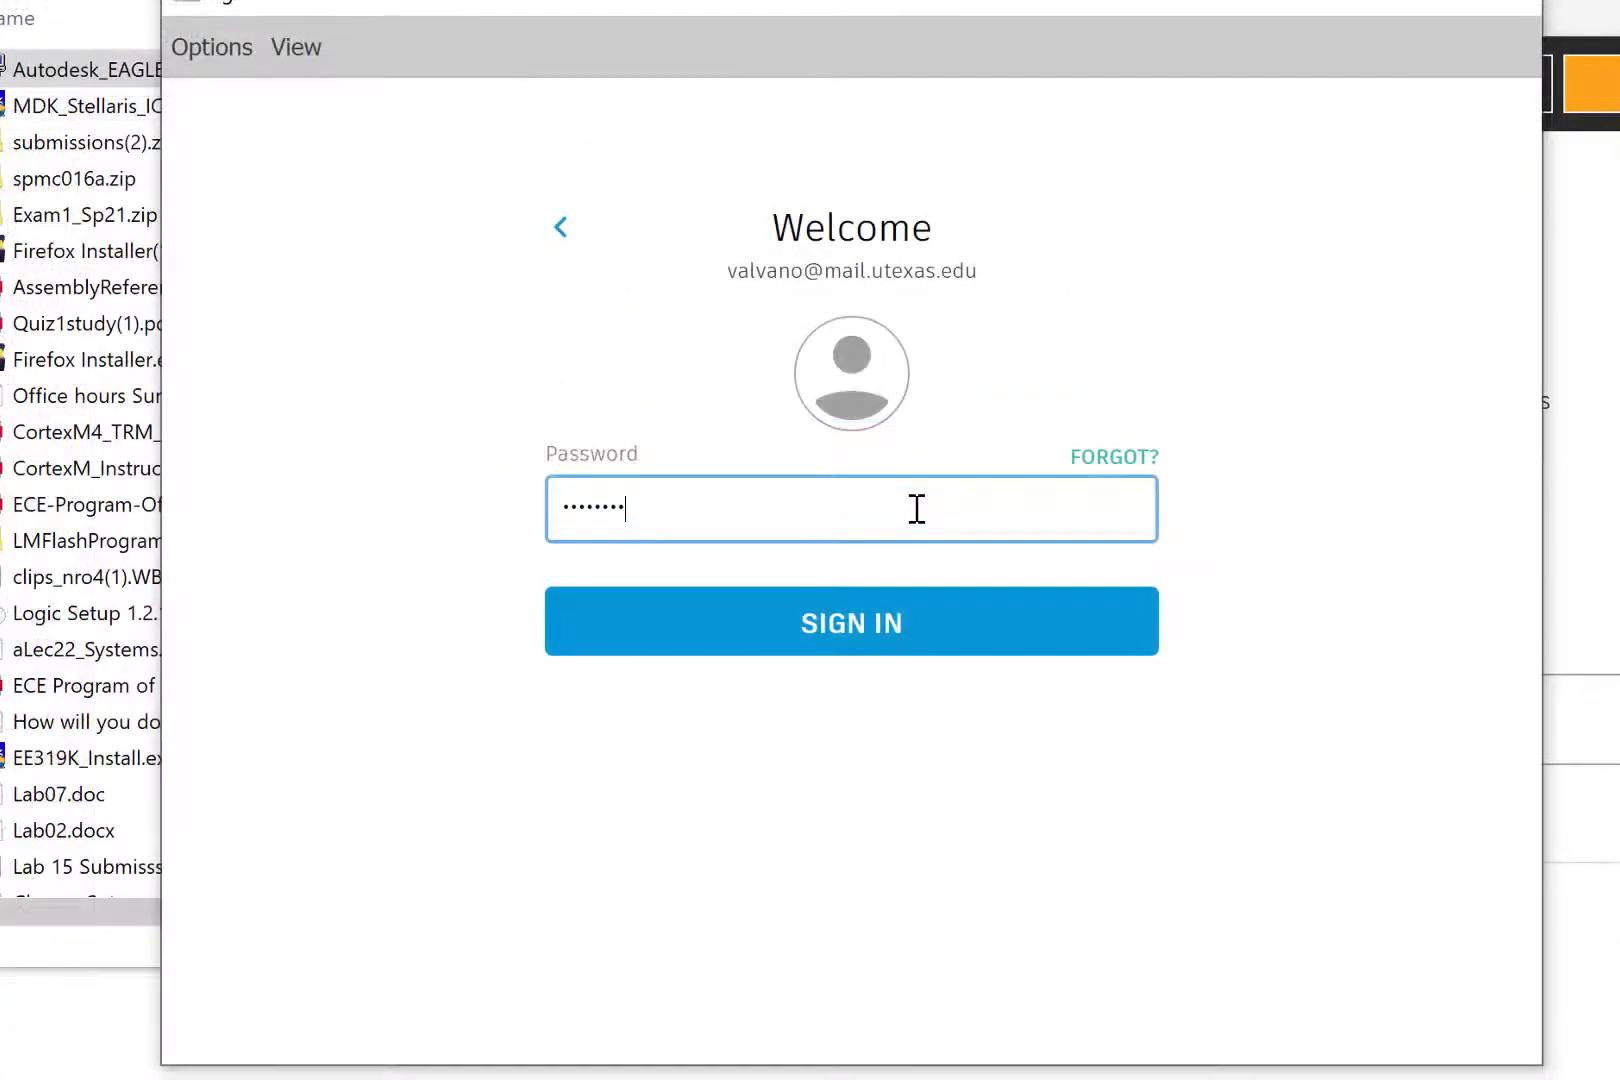
pyautogui.click(879, 640)
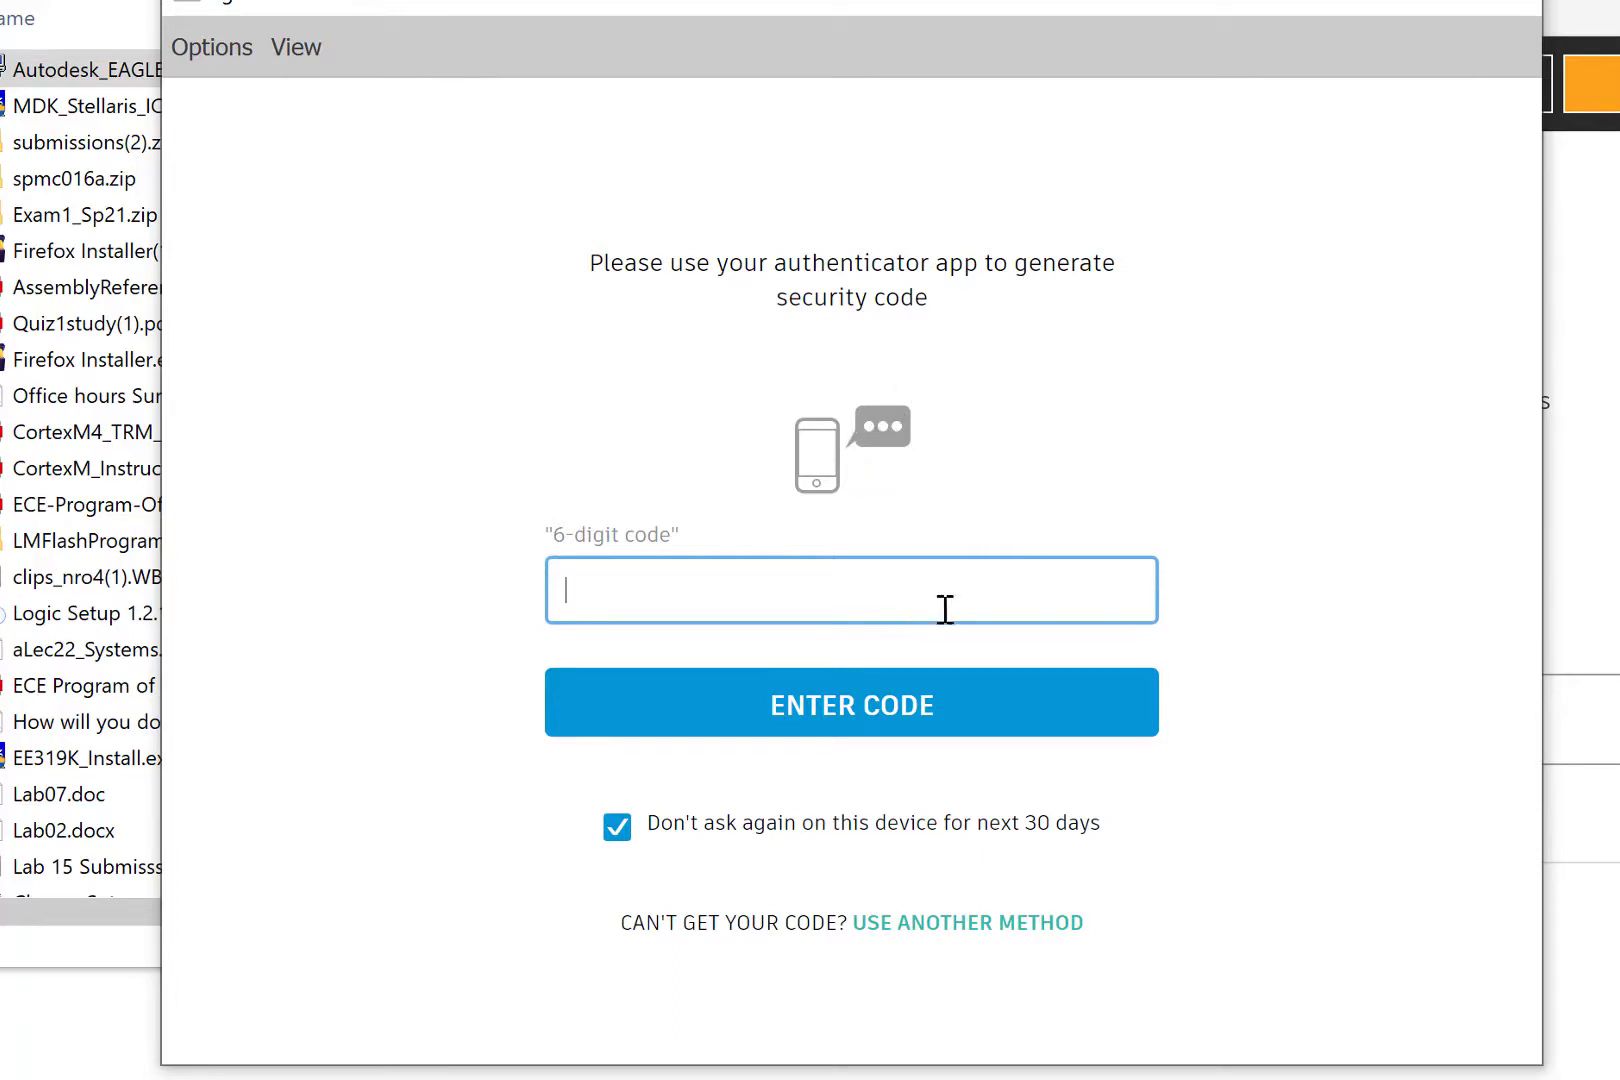
# Switch verification to an emailed security code, paste the six-digit code and submit it
pyautogui.click(993, 924)
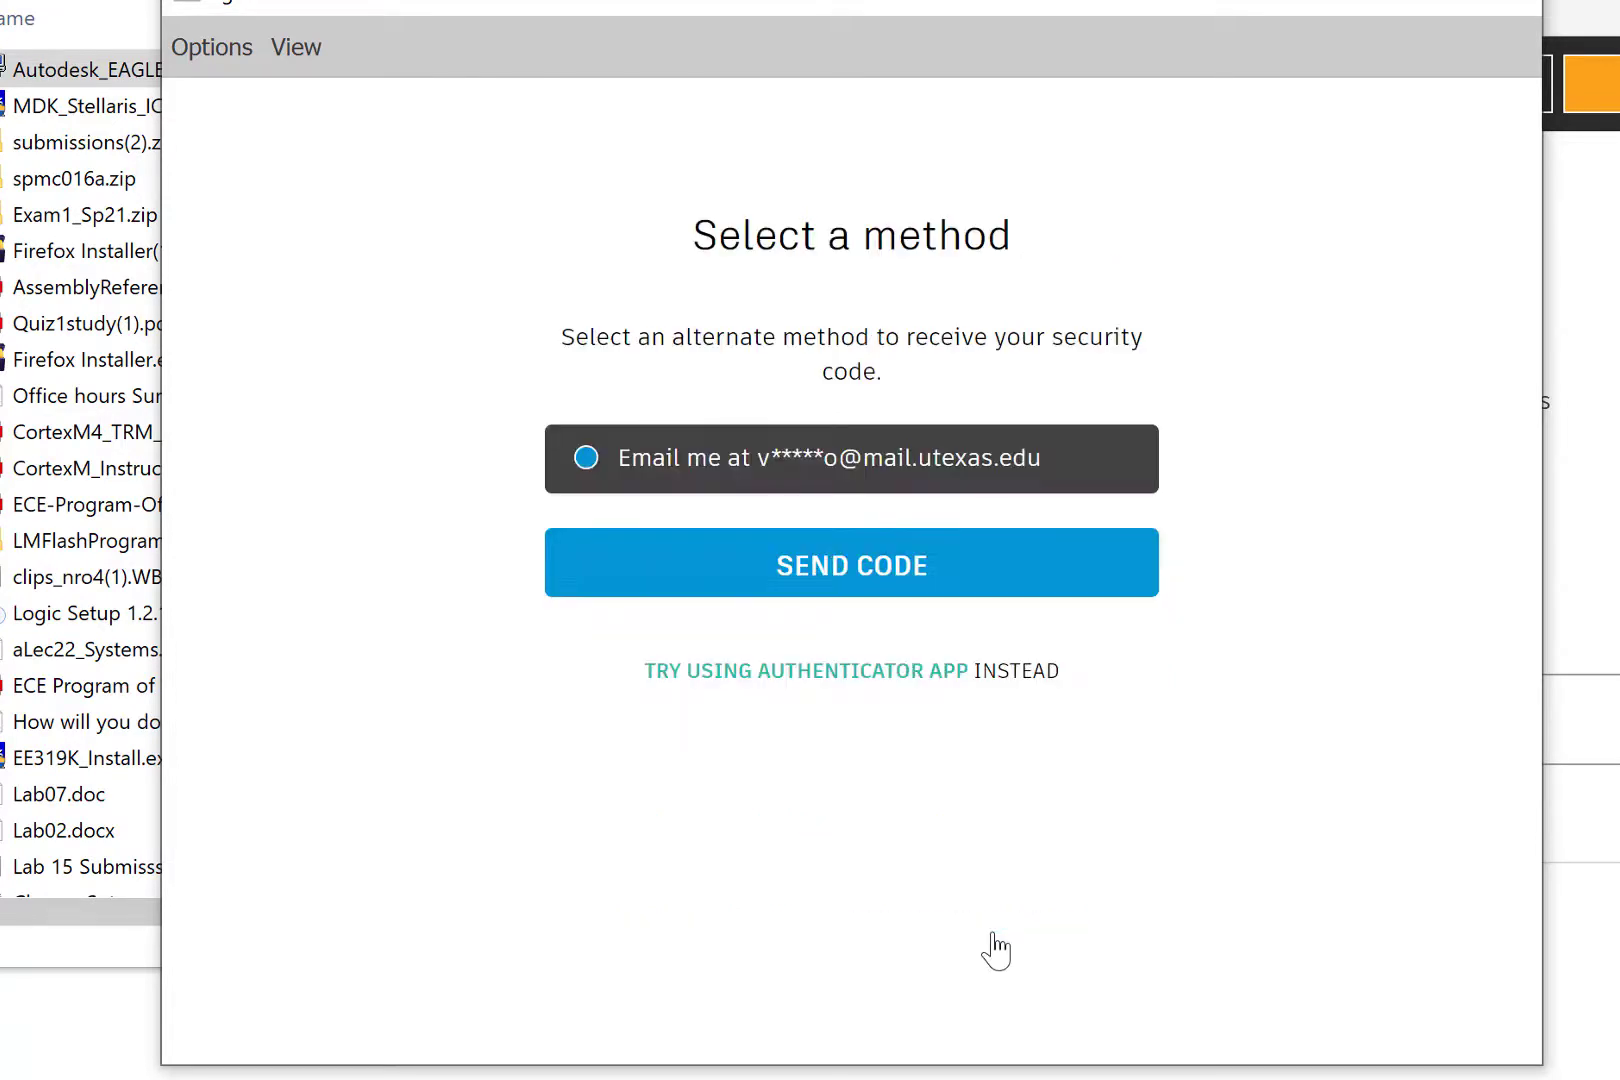
pyautogui.click(898, 582)
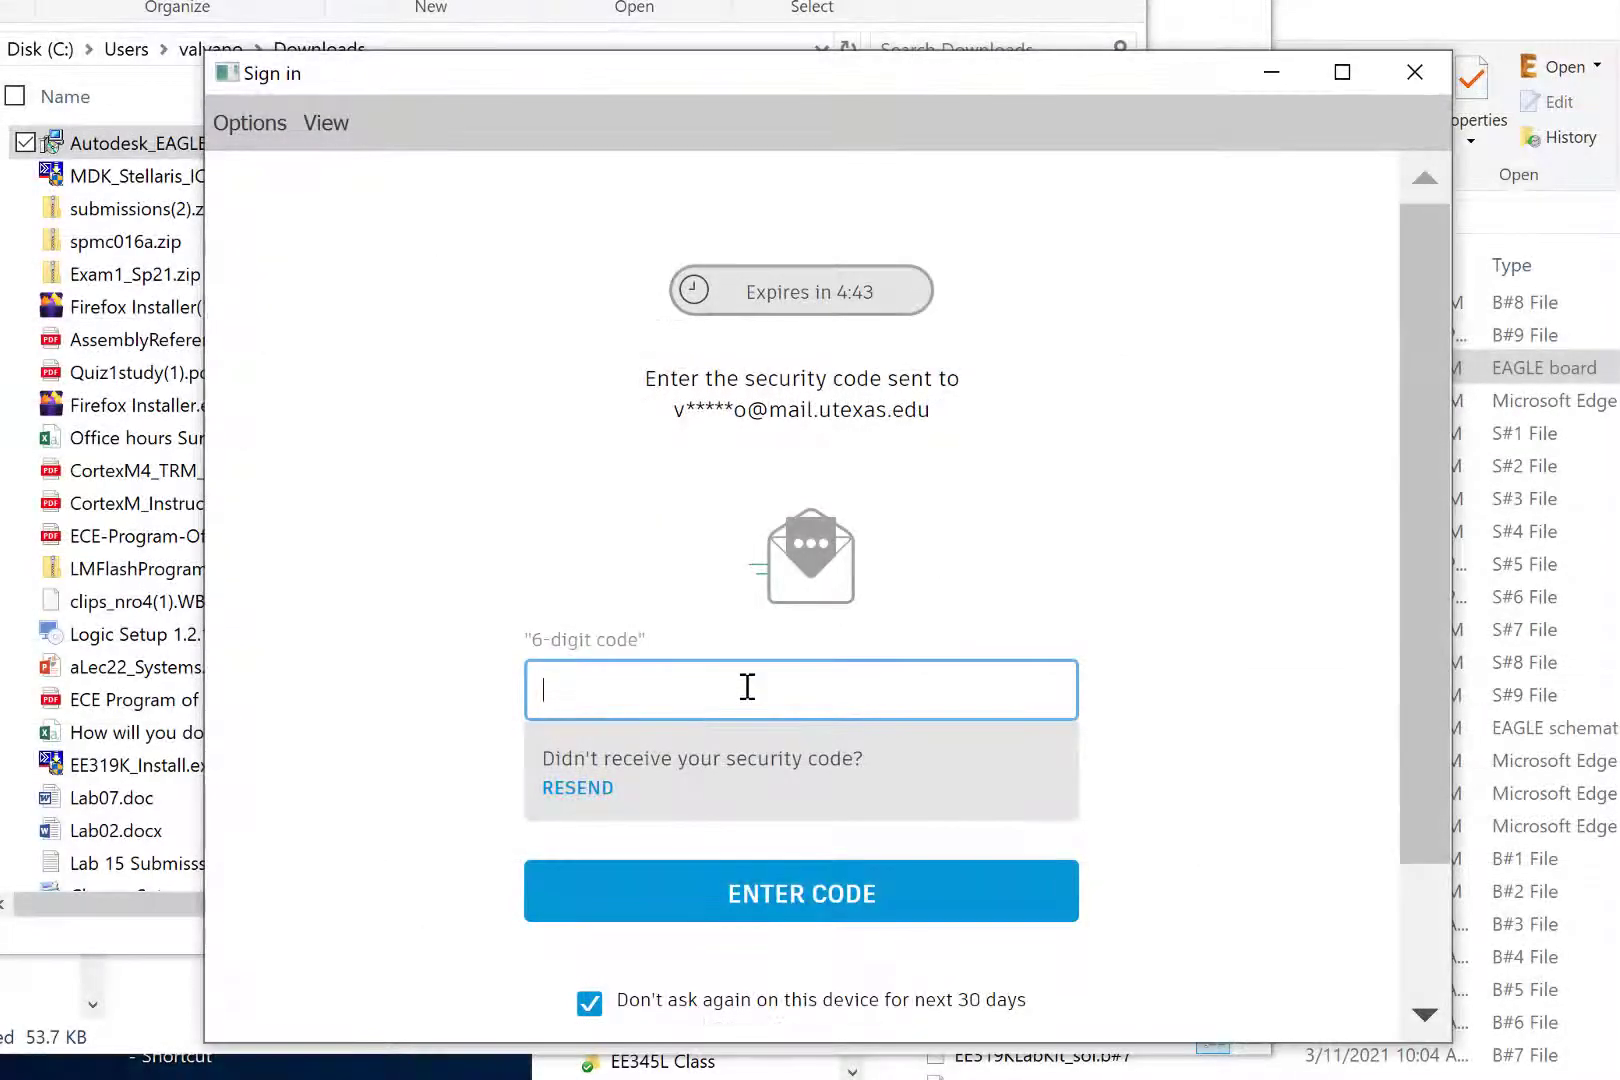
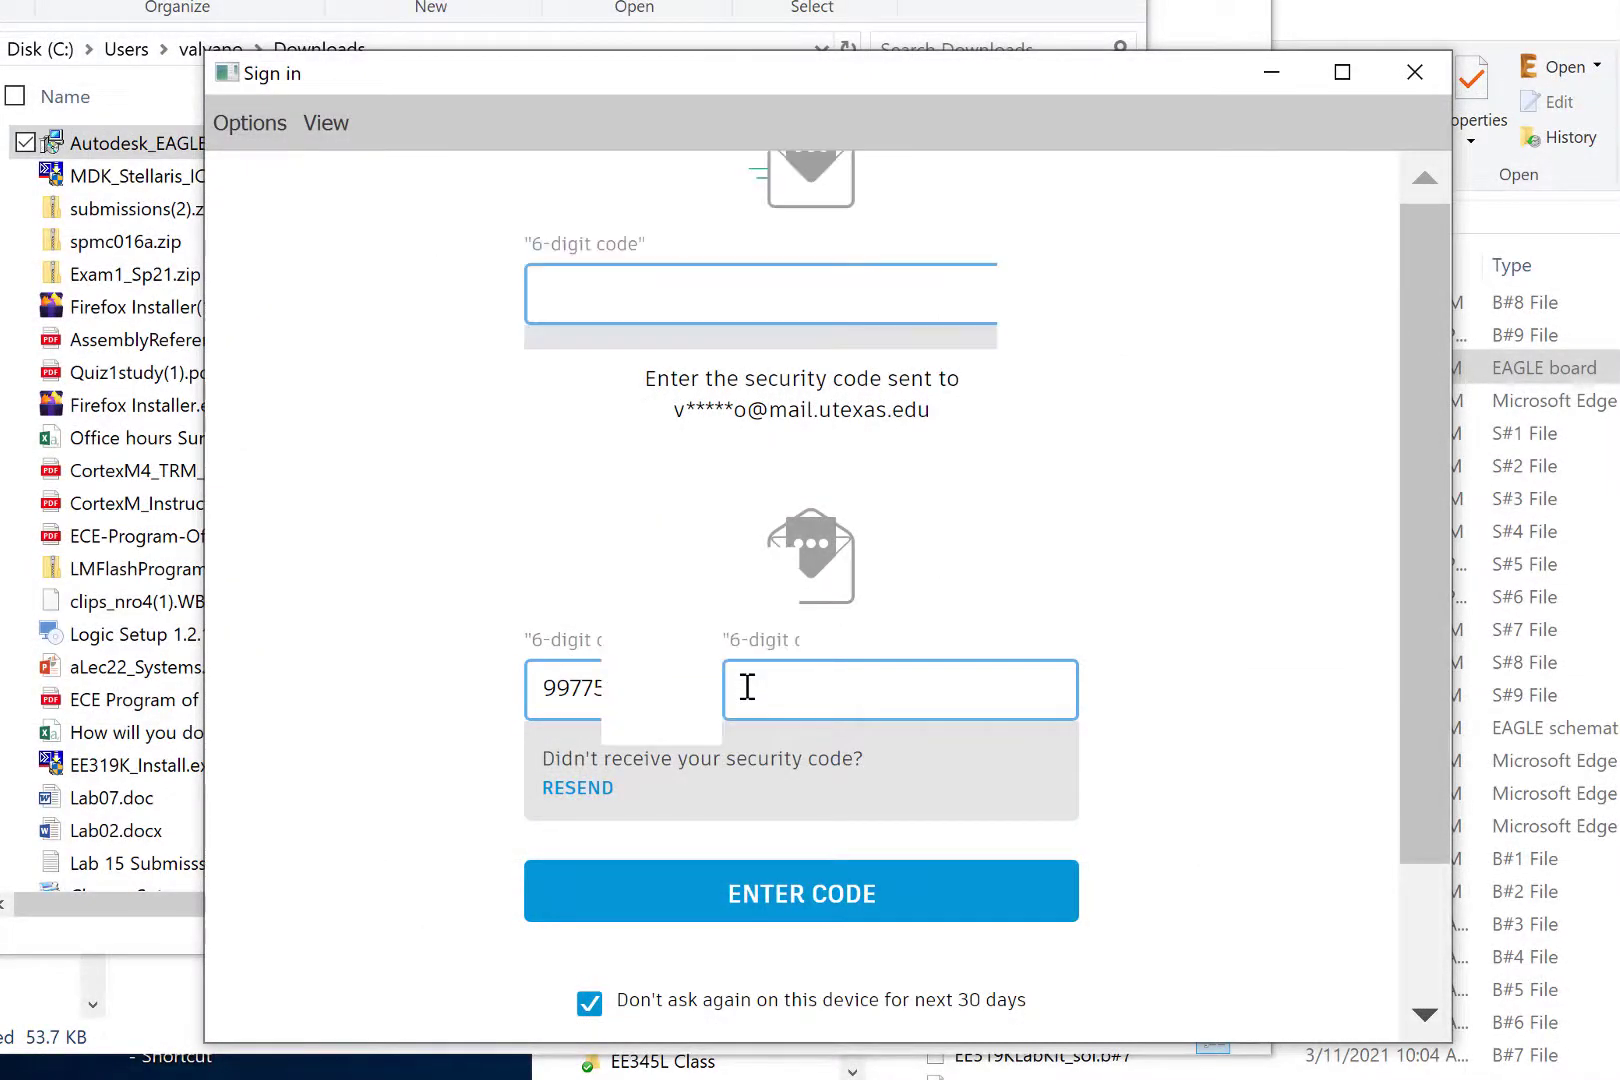
pyautogui.click(768, 891)
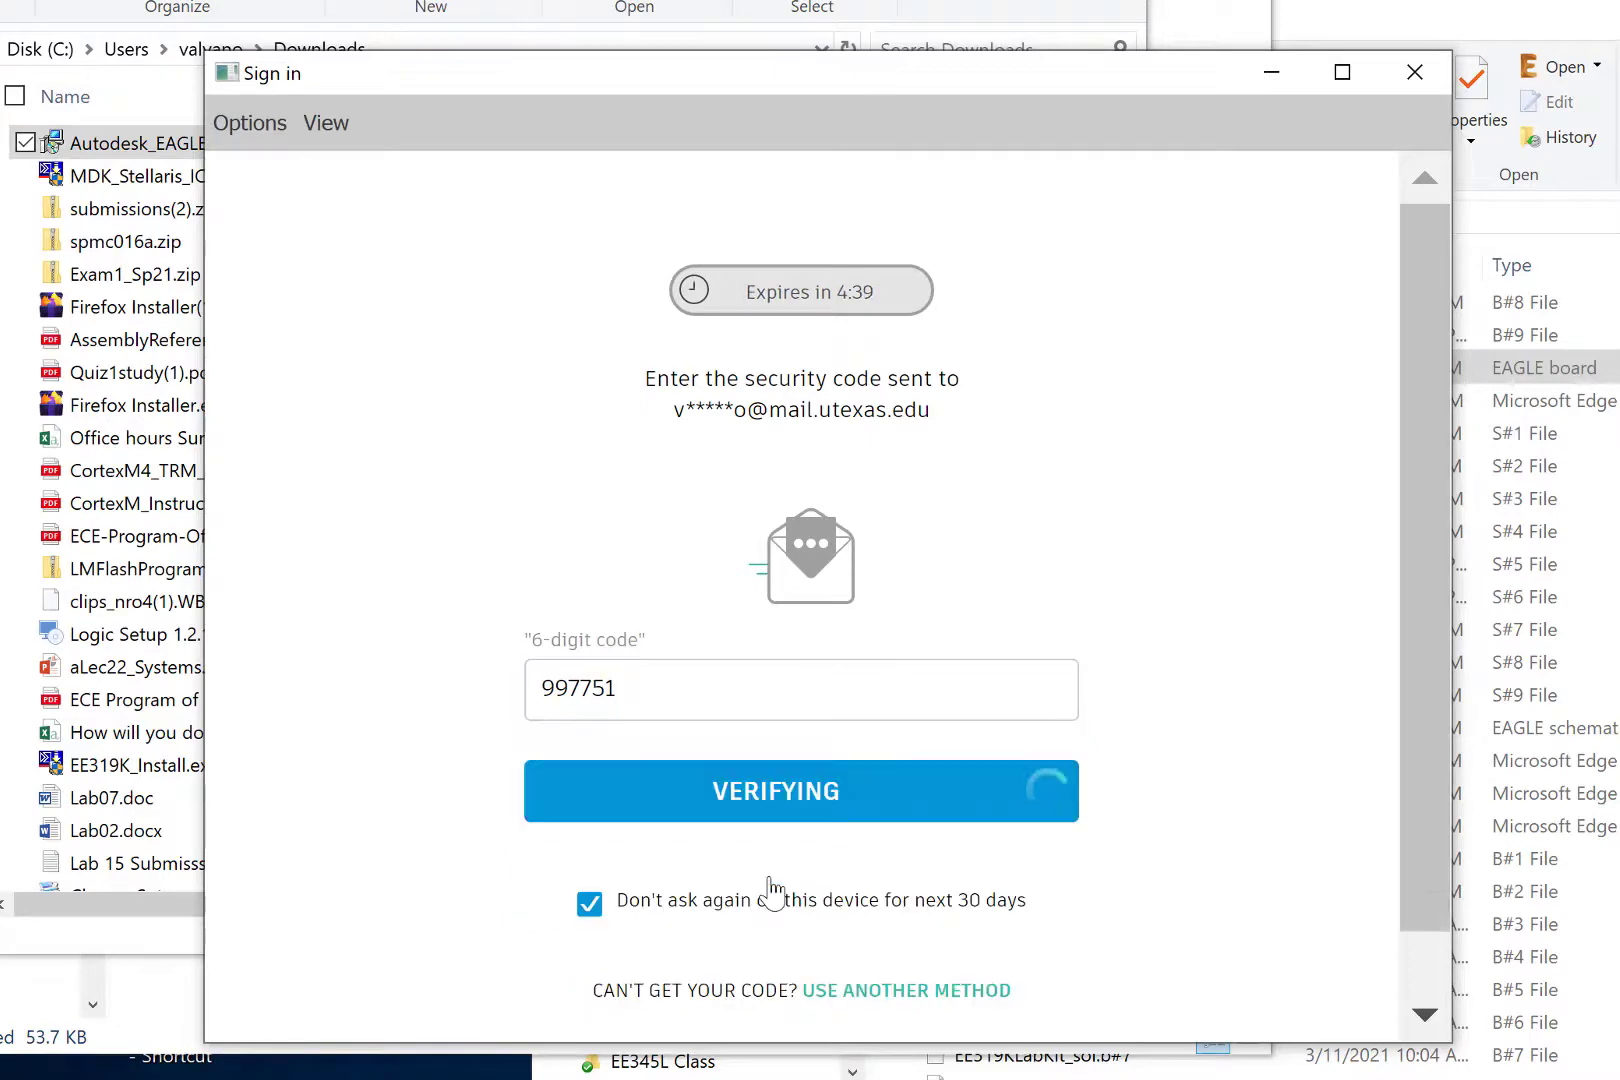